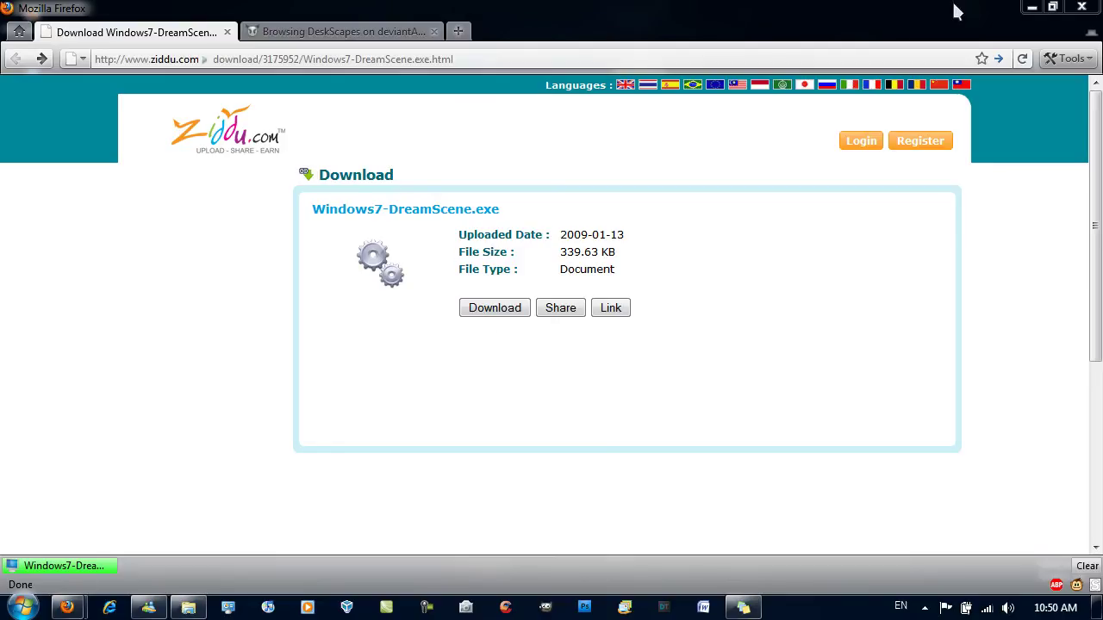
# - Run Windows7-DreamScene.exe from the desktop as administrator, enabling the Bokeh.wmv video background
pyautogui.click(1031, 7)
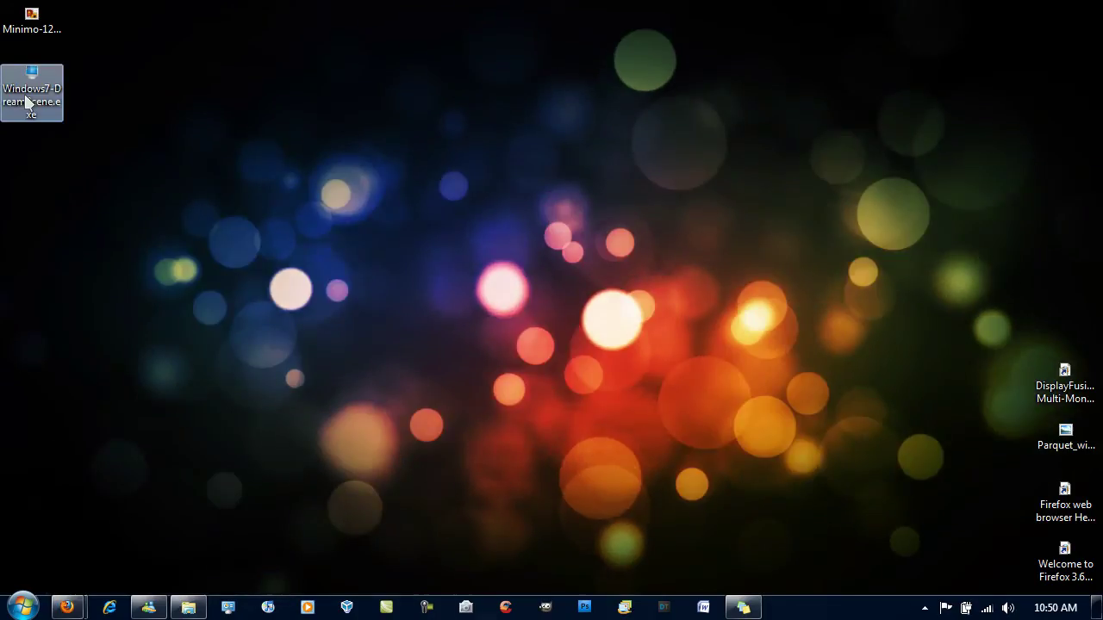
pyautogui.rightClick(31, 89)
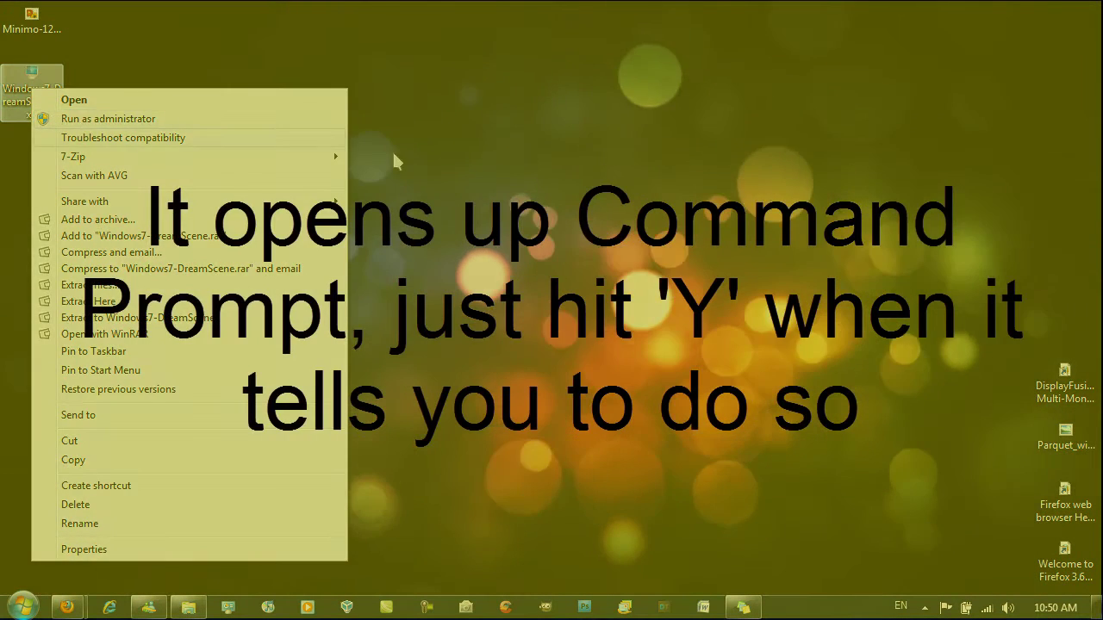
pyautogui.click(187, 274)
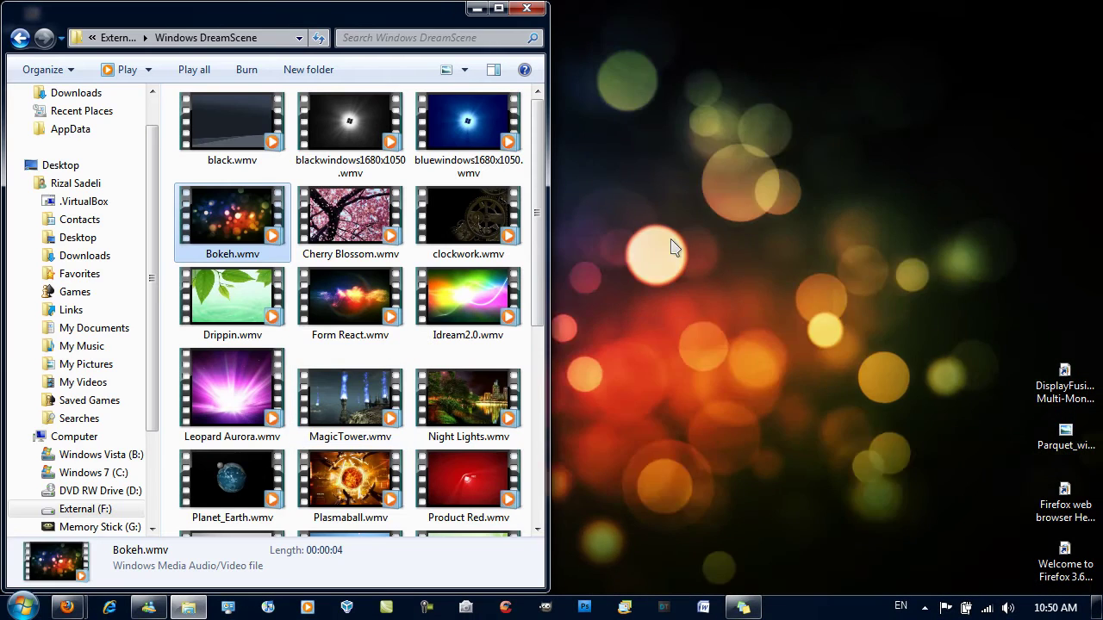
pyautogui.click(477, 10)
pyautogui.moveTo(66, 607)
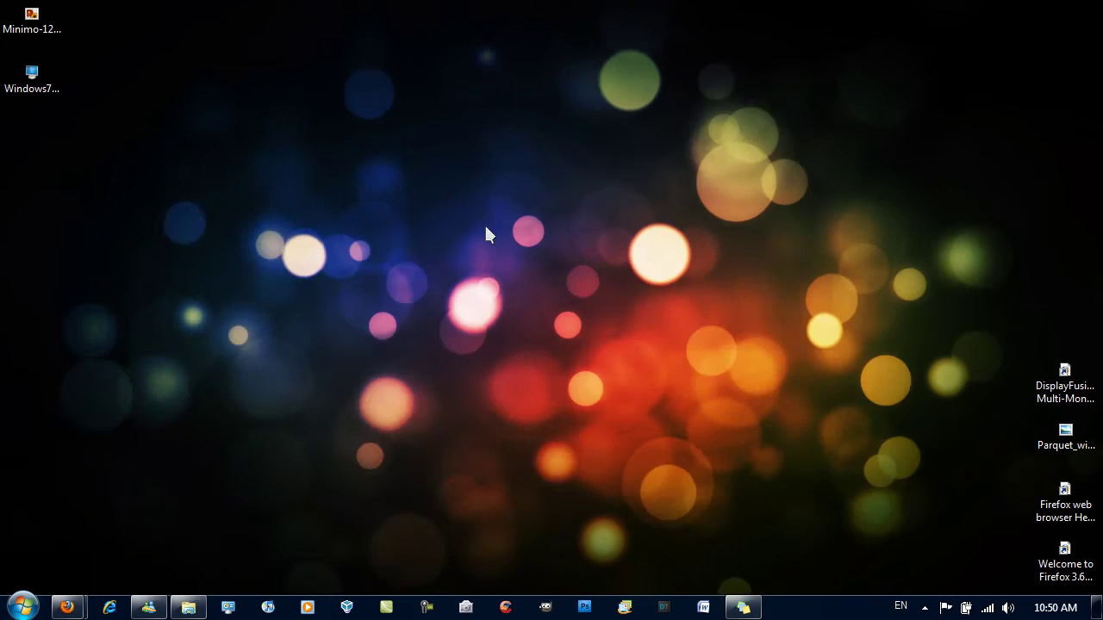
# - Open the Desktop Background settings from the desktop's Personalize menu
pyautogui.click(183, 608)
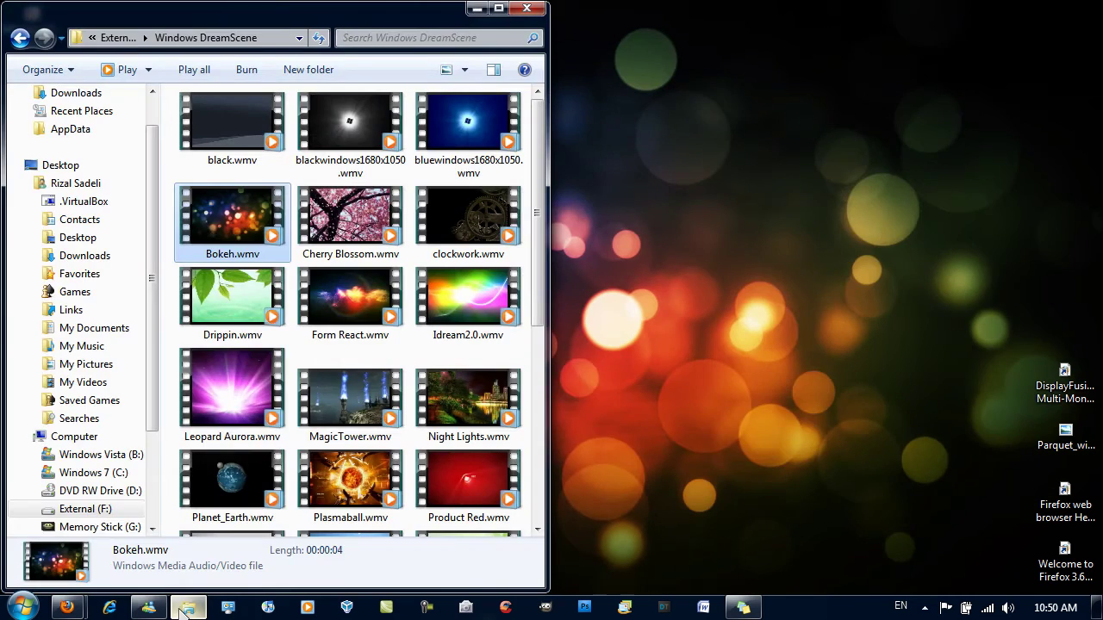
pyautogui.click(185, 608)
pyautogui.rightClick(645, 190)
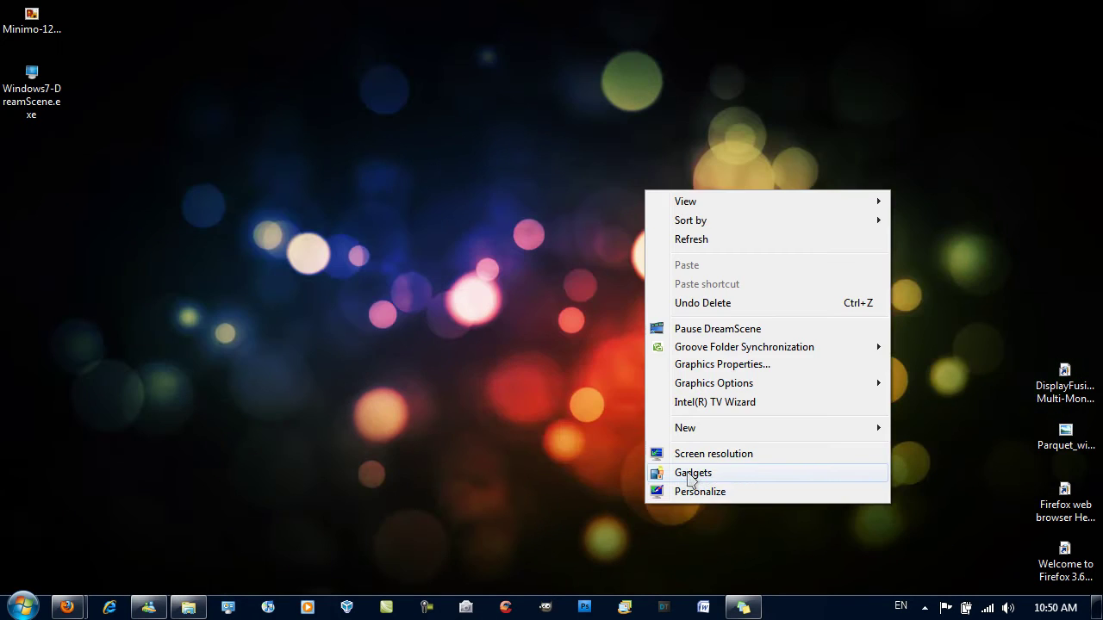
pyautogui.click(500, 451)
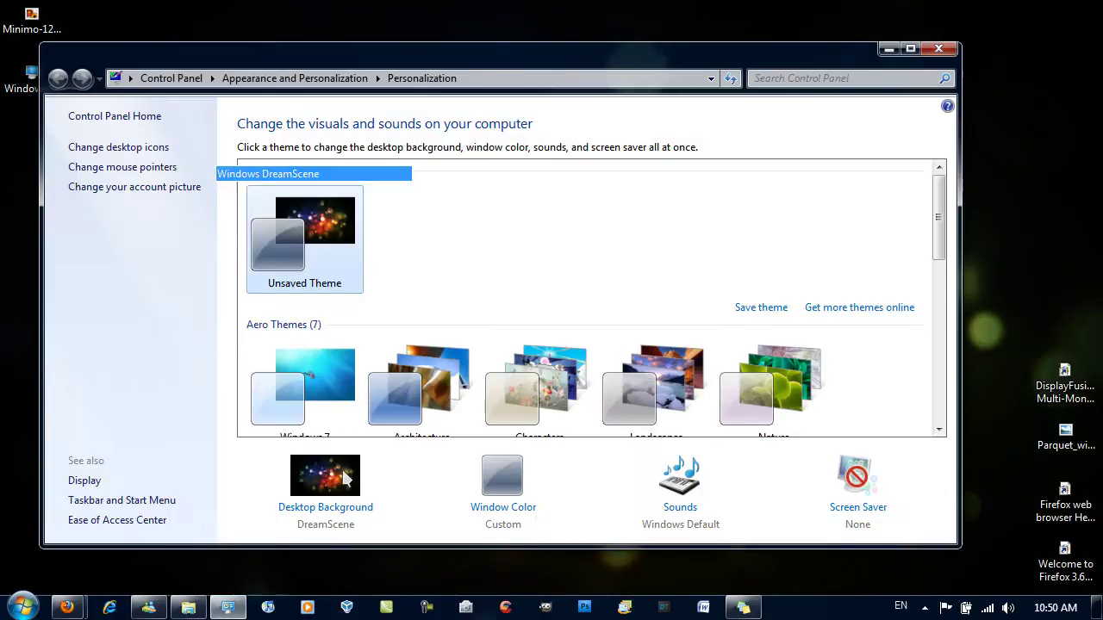
pyautogui.click(324, 505)
# - Choose only the wood-plank picture from the Desktop location and save it as background
pyautogui.click(291, 174)
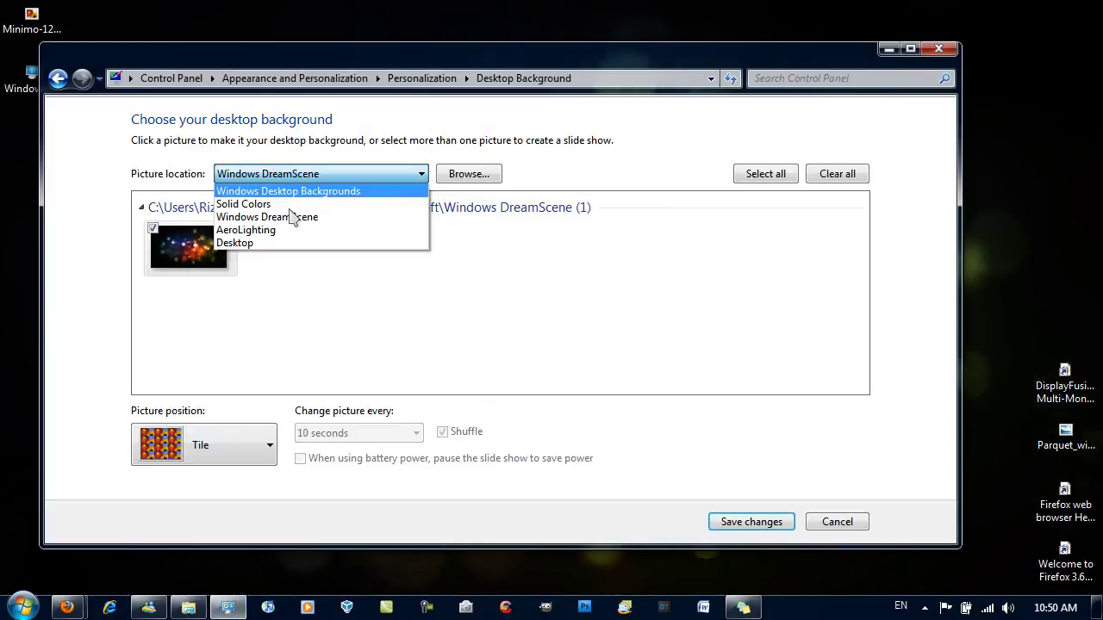
pyautogui.click(290, 243)
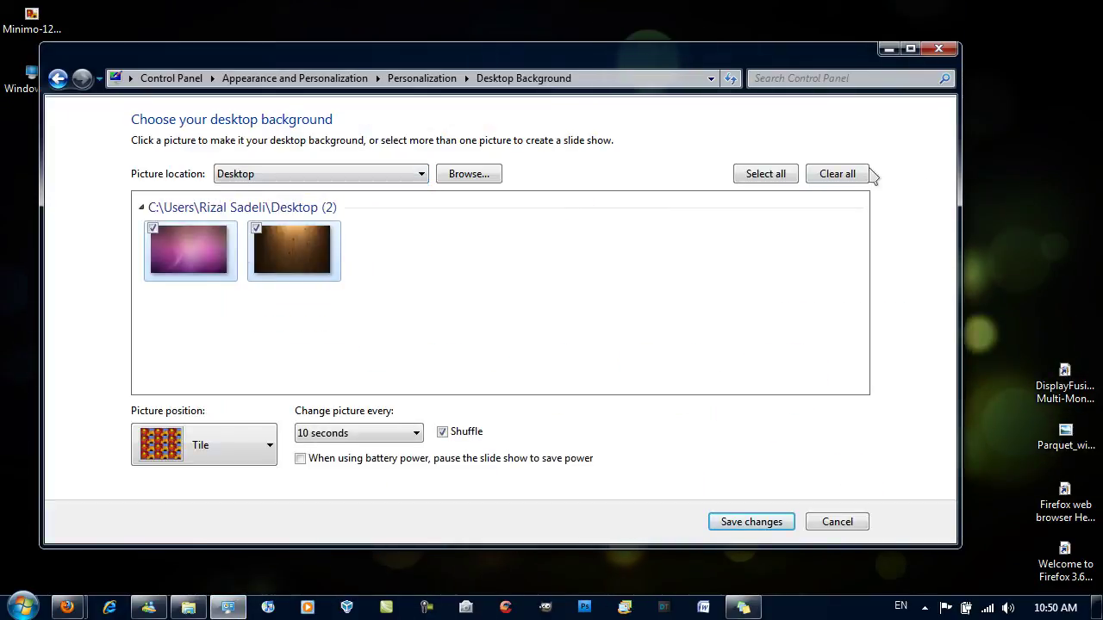
pyautogui.click(837, 173)
pyautogui.click(275, 254)
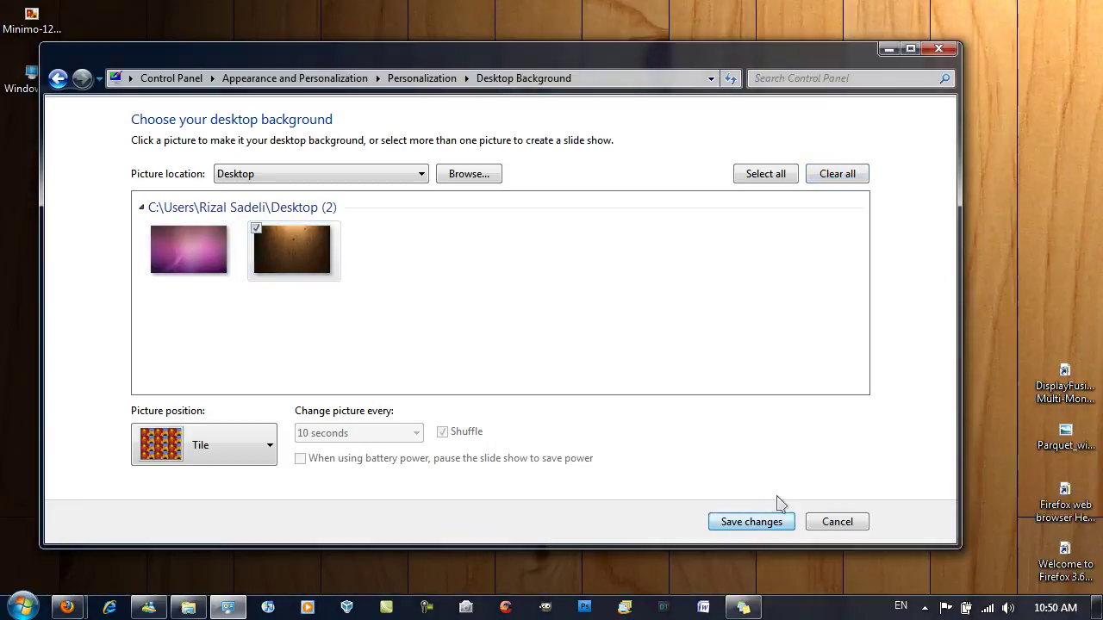
pyautogui.click(749, 522)
pyautogui.click(938, 48)
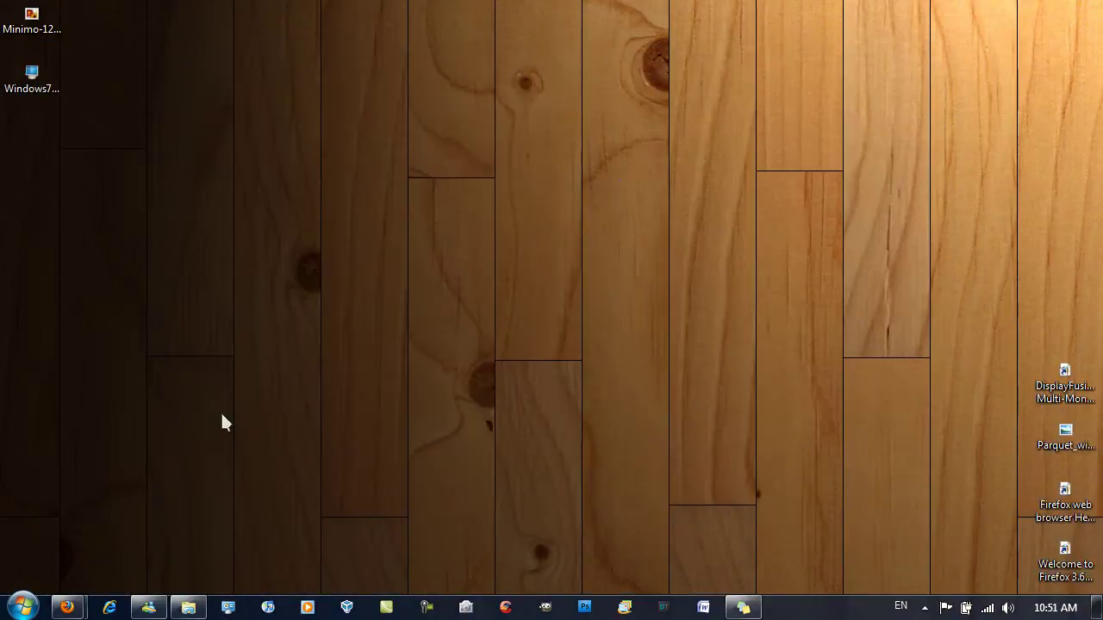
# - Open the Windows folder on Windows 7 (C:) in a maximized Explorer window
pyautogui.click(22, 608)
pyautogui.click(330, 426)
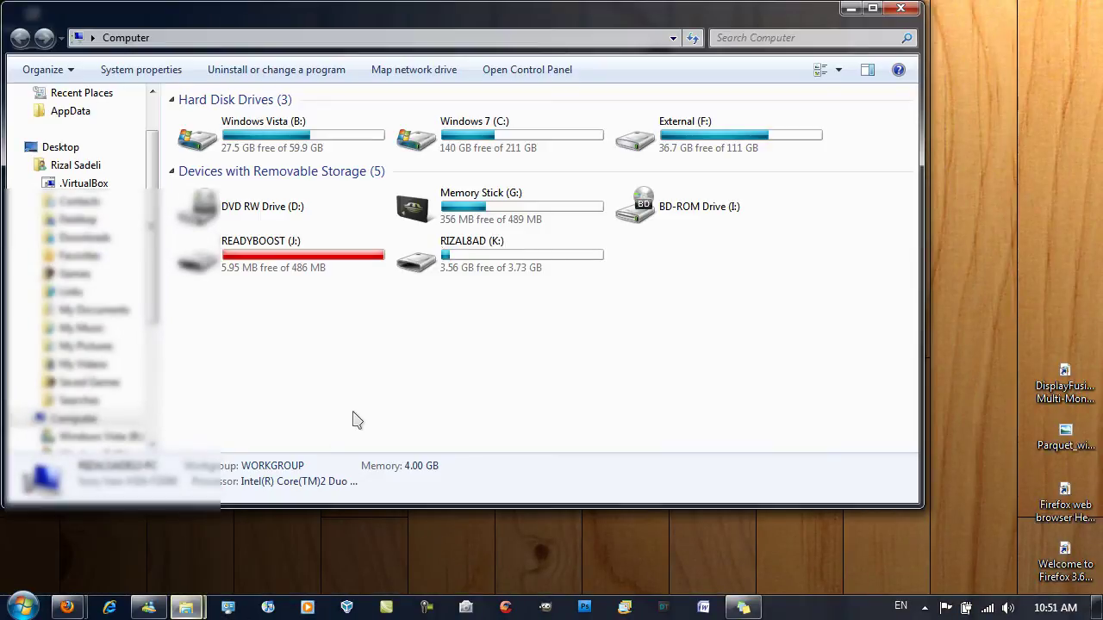
pyautogui.doubleClick(461, 143)
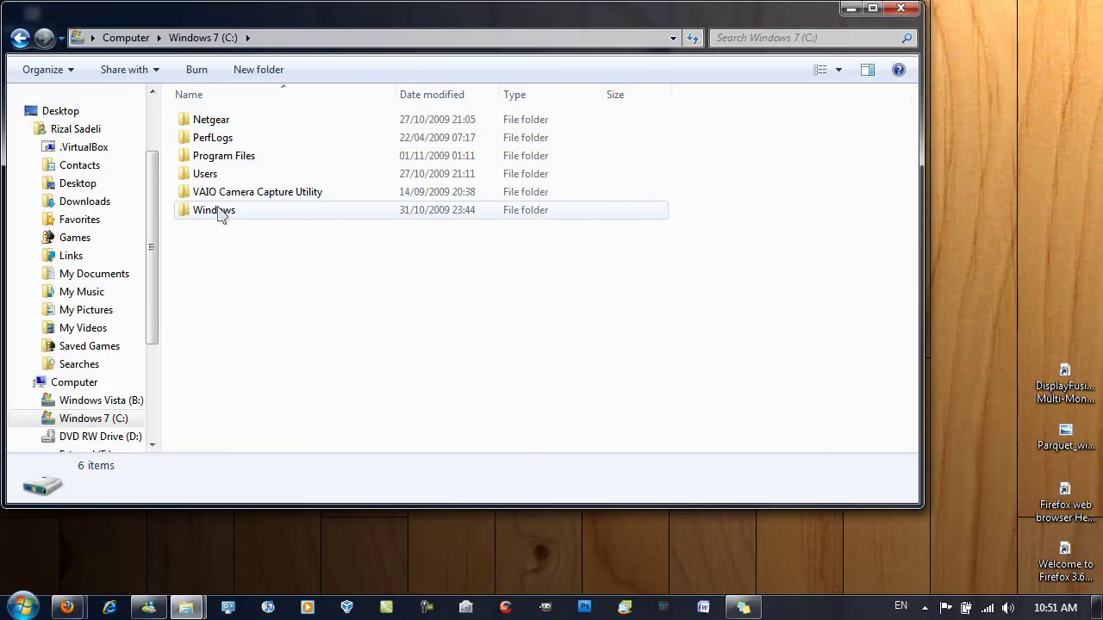
pyautogui.doubleClick(221, 210)
pyautogui.doubleClick(405, 19)
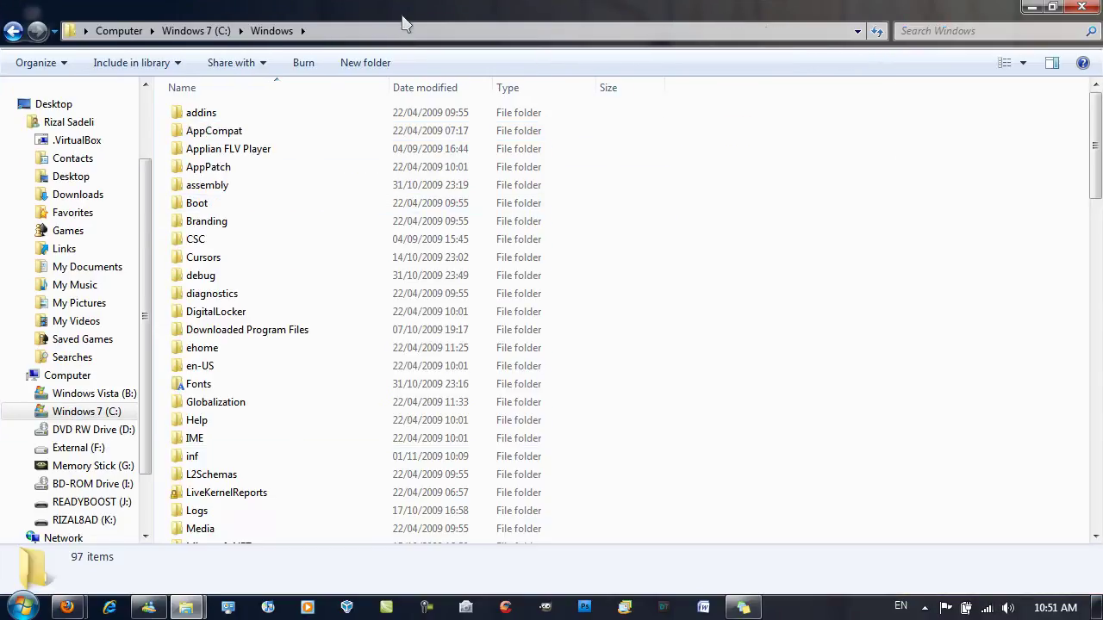
pyautogui.scroll(-9, 347, 236)
pyautogui.scroll(-2, 347, 236)
pyautogui.scroll(-3, 347, 236)
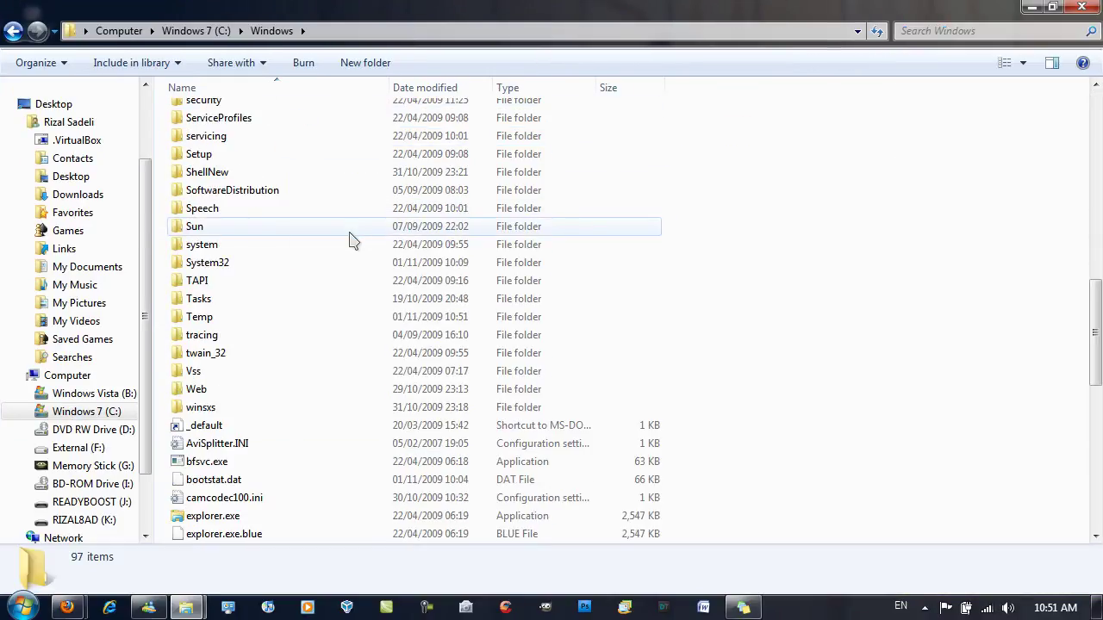
# - Open System32 and select DreamScene.dll in the file list
pyautogui.doubleClick(314, 265)
pyautogui.scroll(-2, 342, 190)
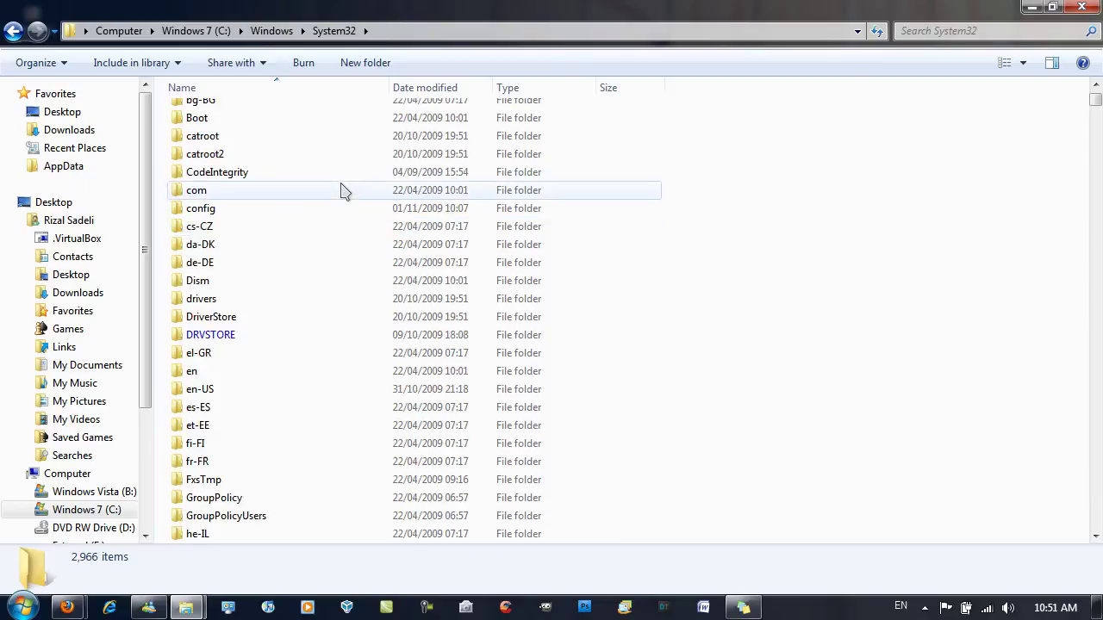
pyautogui.scroll(-6, 366, 193)
pyautogui.scroll(-6, 366, 193)
pyautogui.moveTo(1094, 126); pyautogui.dragTo(1096, 185)
pyautogui.click(469, 337)
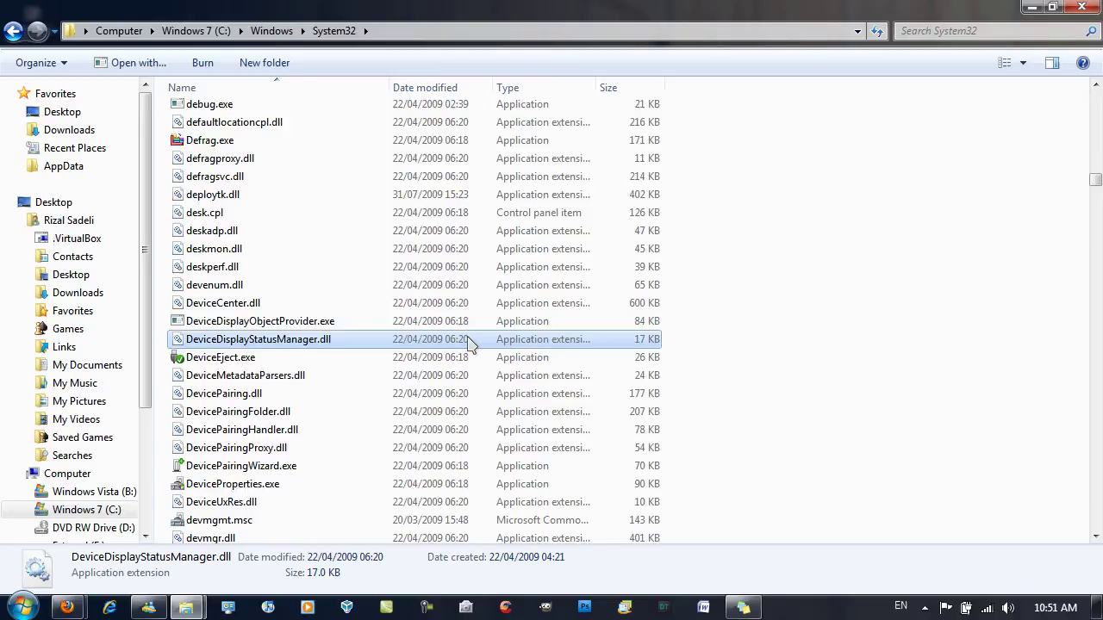
pyautogui.scroll(-15, 469, 345)
pyautogui.scroll(-7, 470, 343)
pyautogui.scroll(-7, 452, 349)
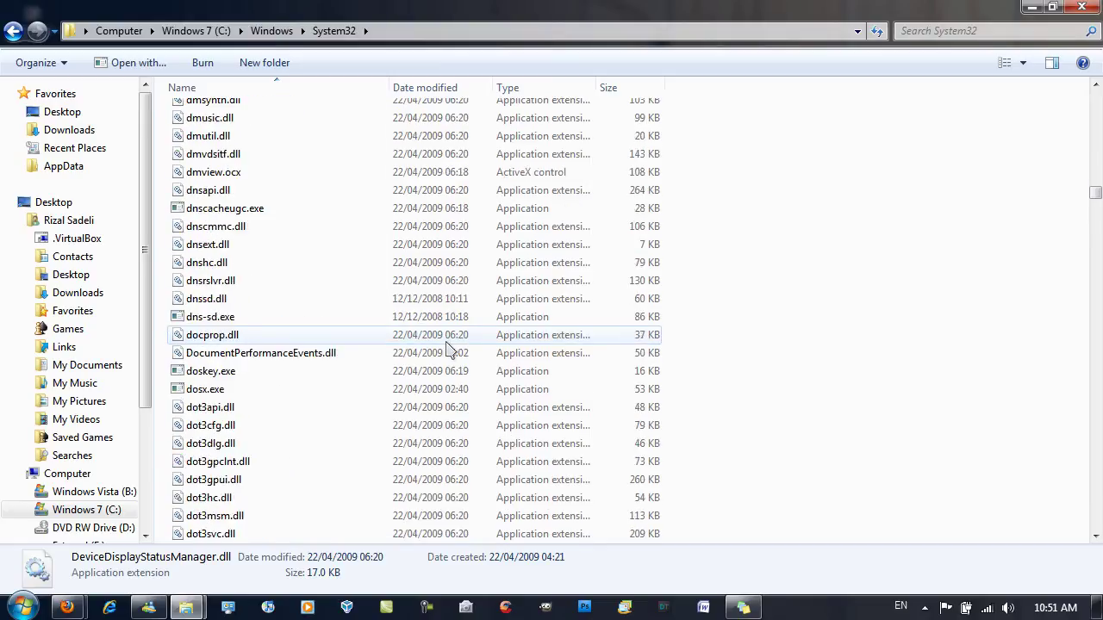
pyautogui.scroll(-7, 448, 349)
pyautogui.scroll(-7, 440, 351)
pyautogui.scroll(4, 435, 353)
pyautogui.scroll(5, 414, 345)
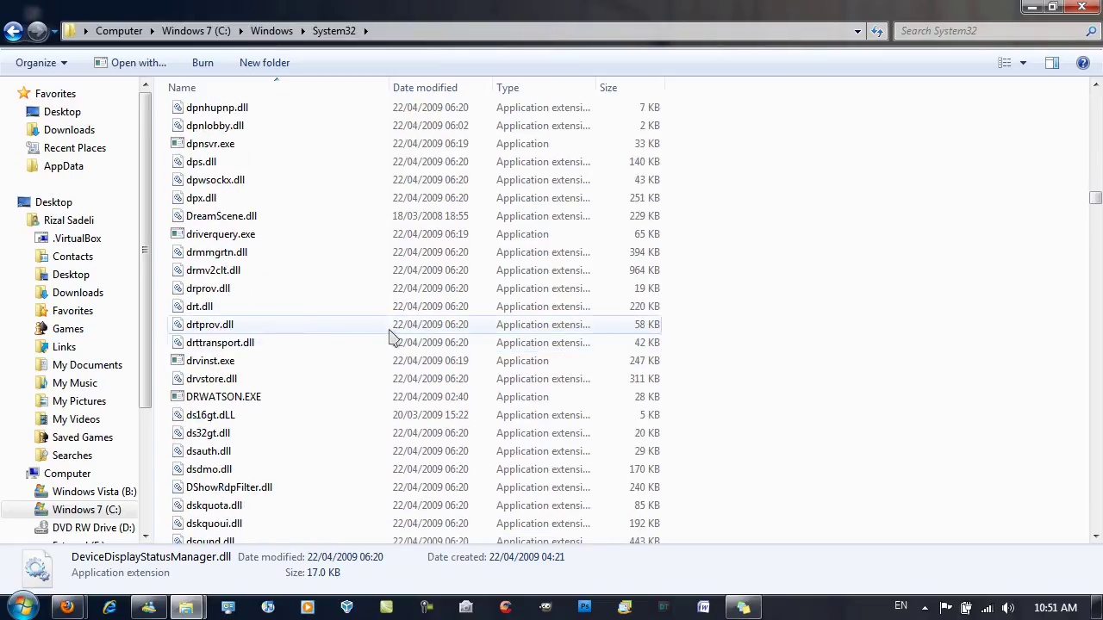
pyautogui.click(223, 220)
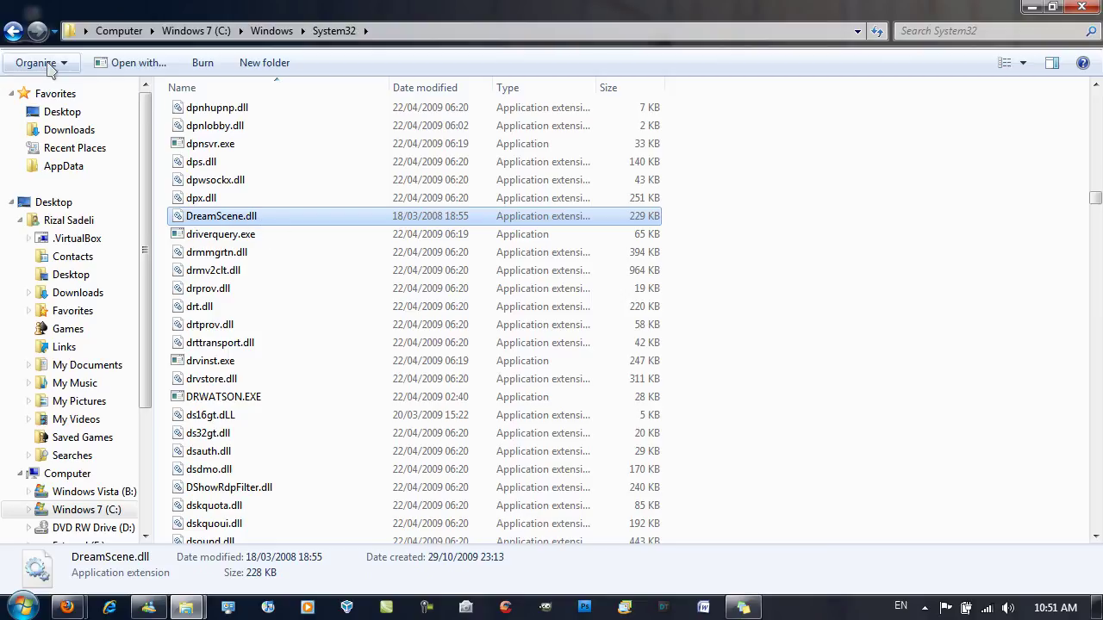
pyautogui.click(59, 71)
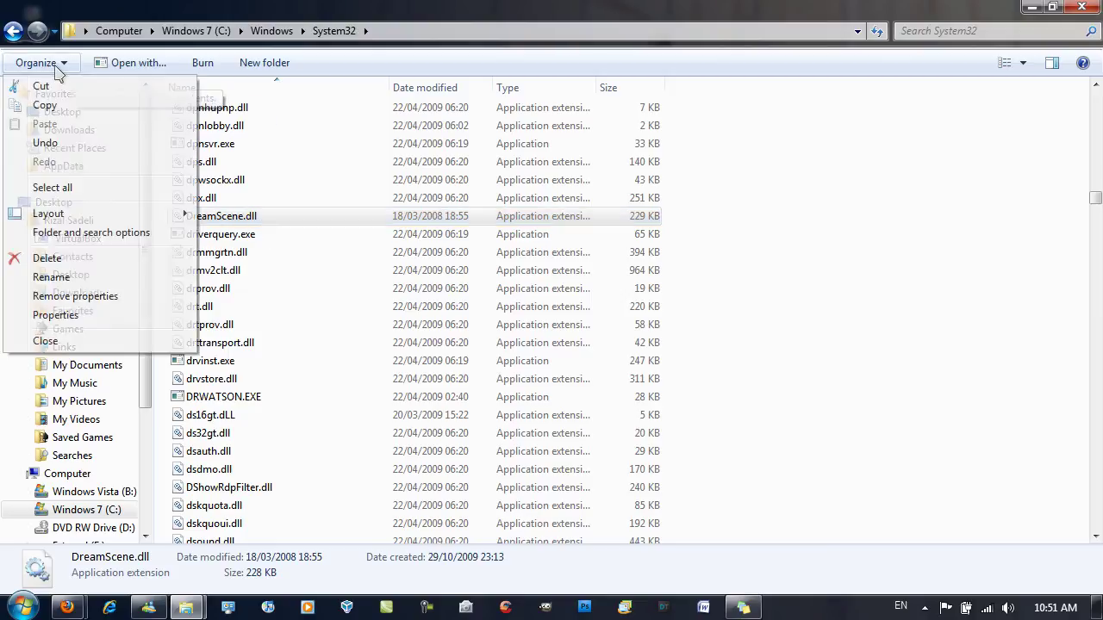
pyautogui.click(93, 234)
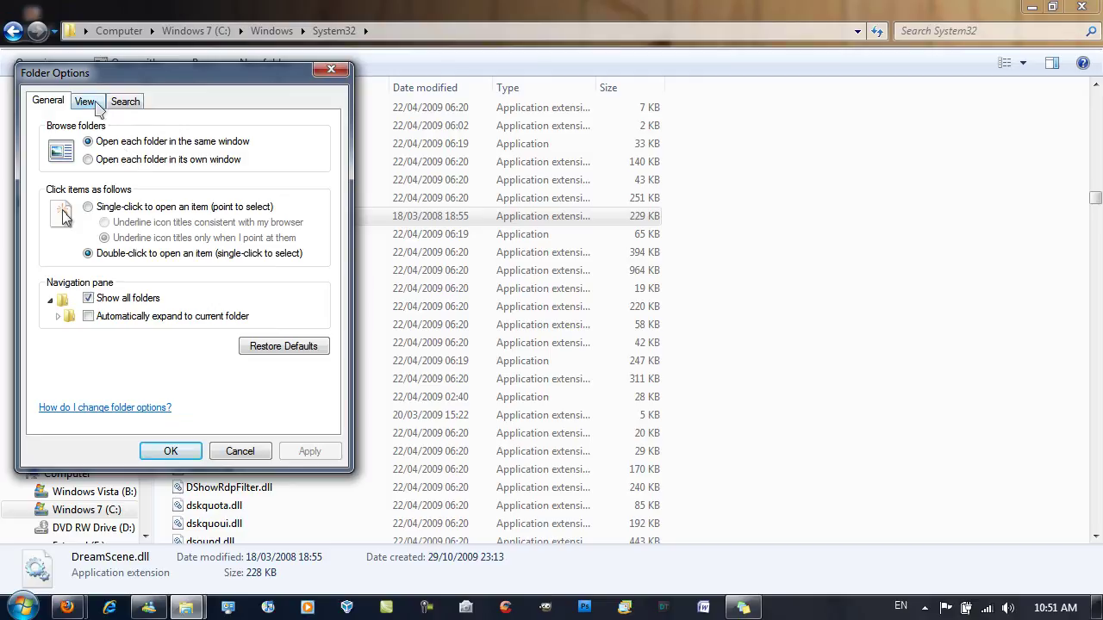
pyautogui.click(86, 102)
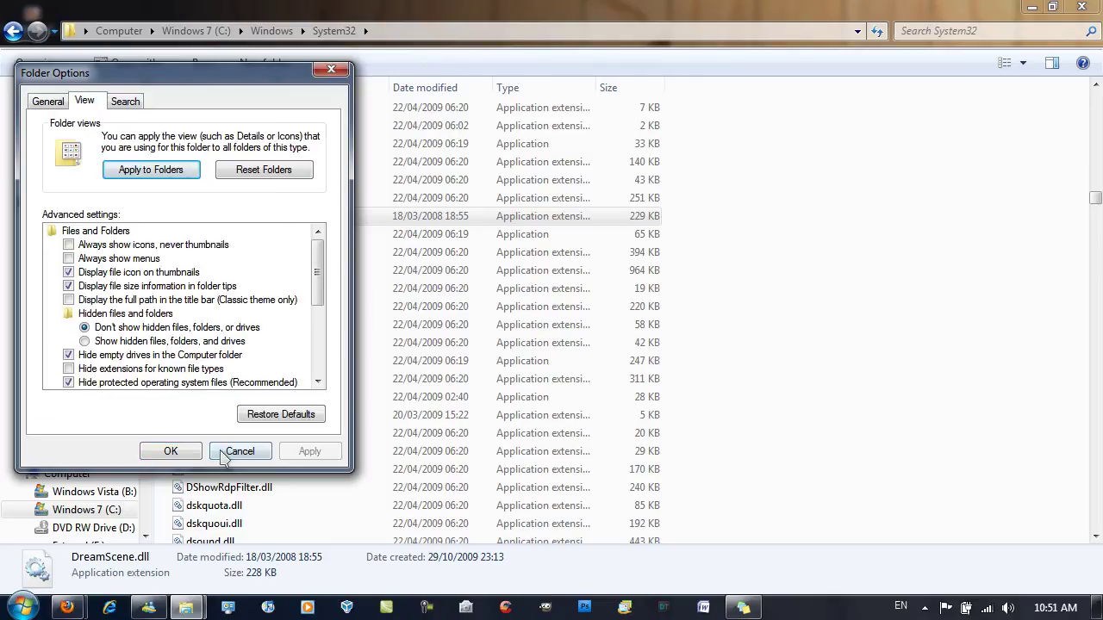
pyautogui.click(170, 452)
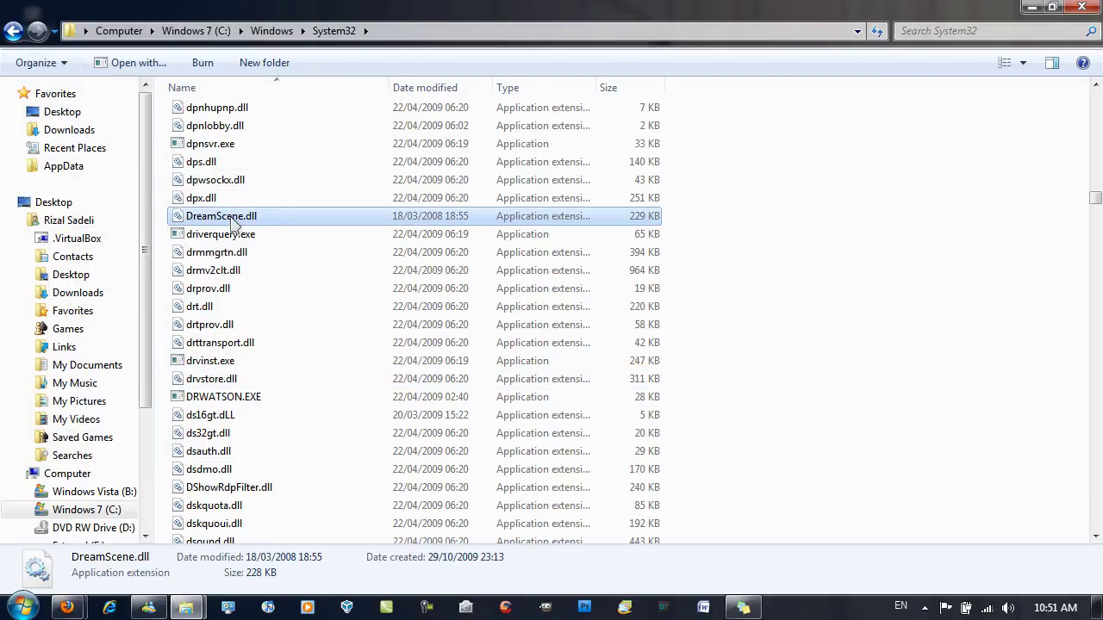
# - Rename DreamScene.dll to DreamScene.OLD using the context-menu Rename option
pyautogui.rightClick(231, 219)
pyautogui.click(280, 485)
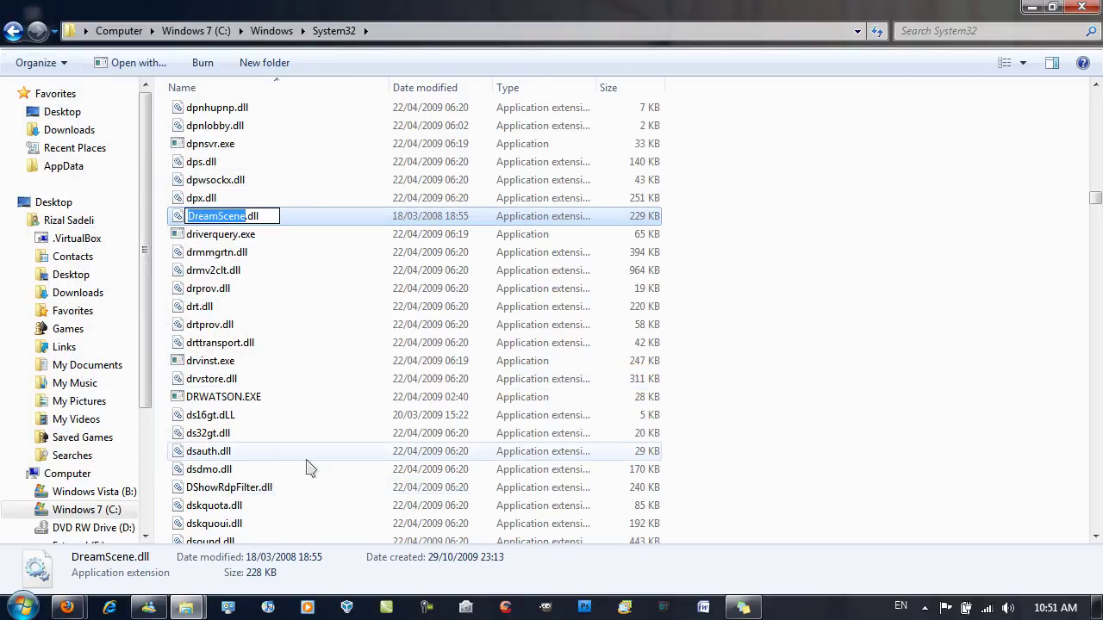
pyautogui.press('End')
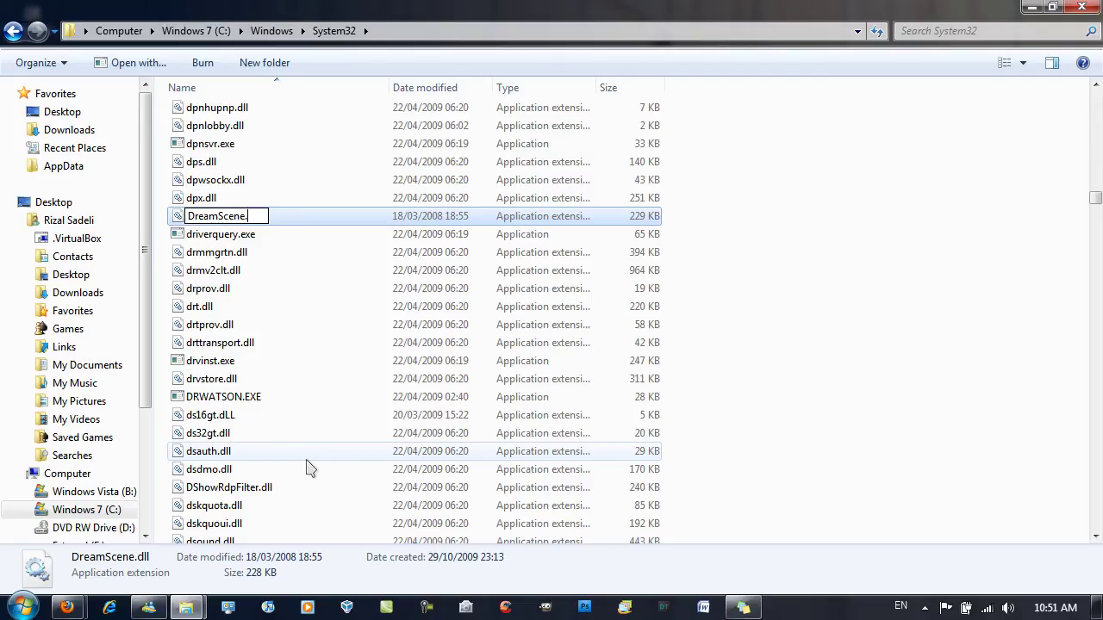
pyautogui.write('OLD')
pyautogui.press('Return')
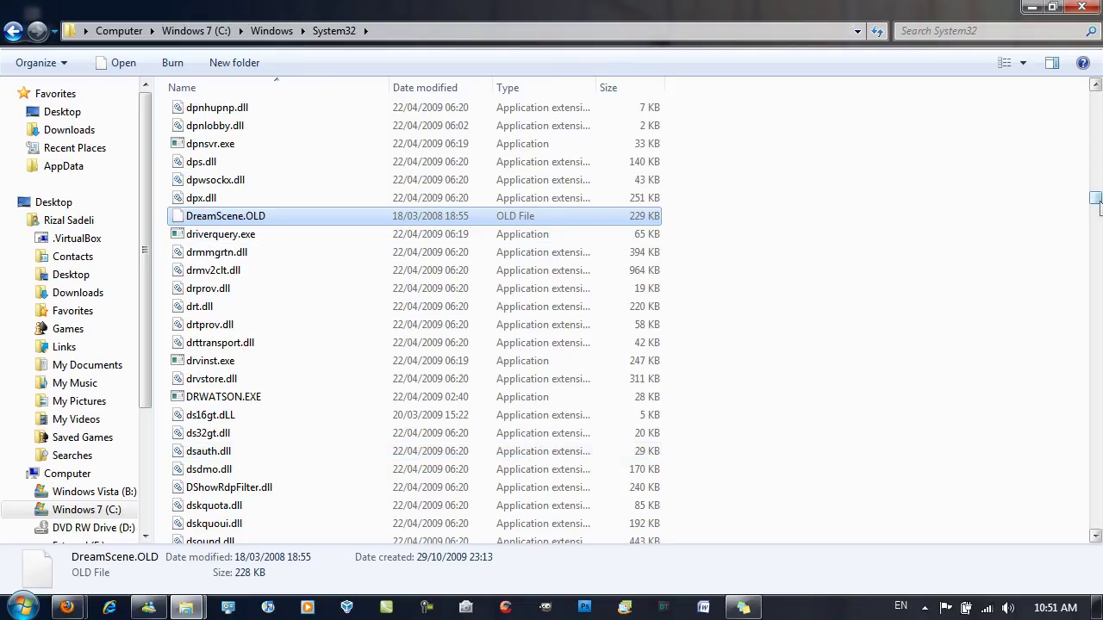
pyautogui.moveTo(1095, 197); pyautogui.dragTo(1095, 99)
# - Open the en-US folder inside System32
pyautogui.click(369, 258)
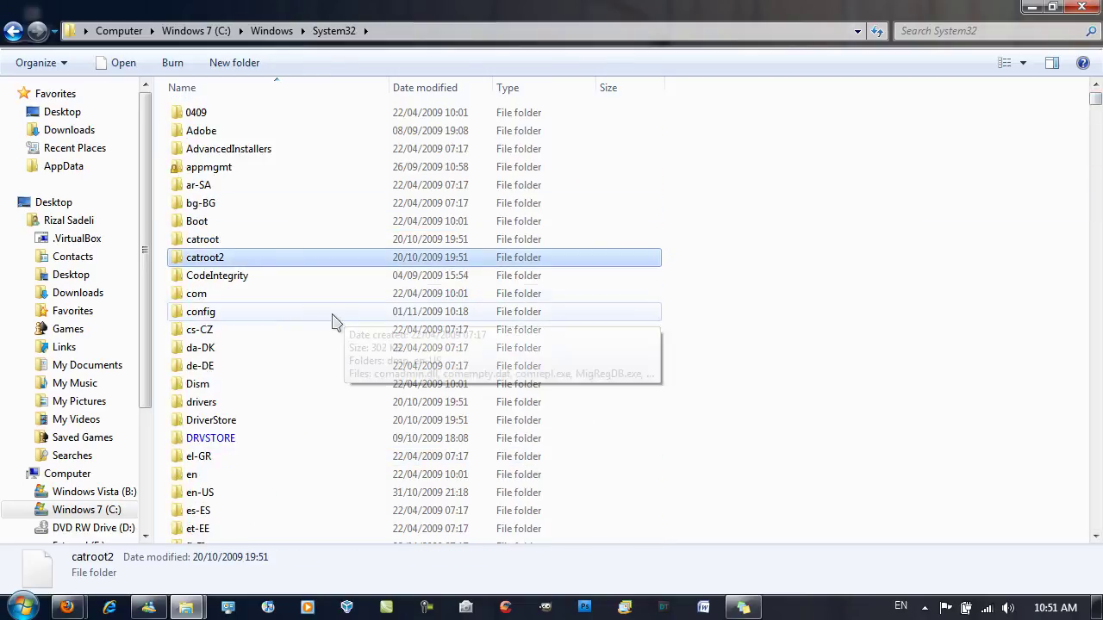
pyautogui.scroll(-2, 307, 352)
pyautogui.scroll(-1, 258, 358)
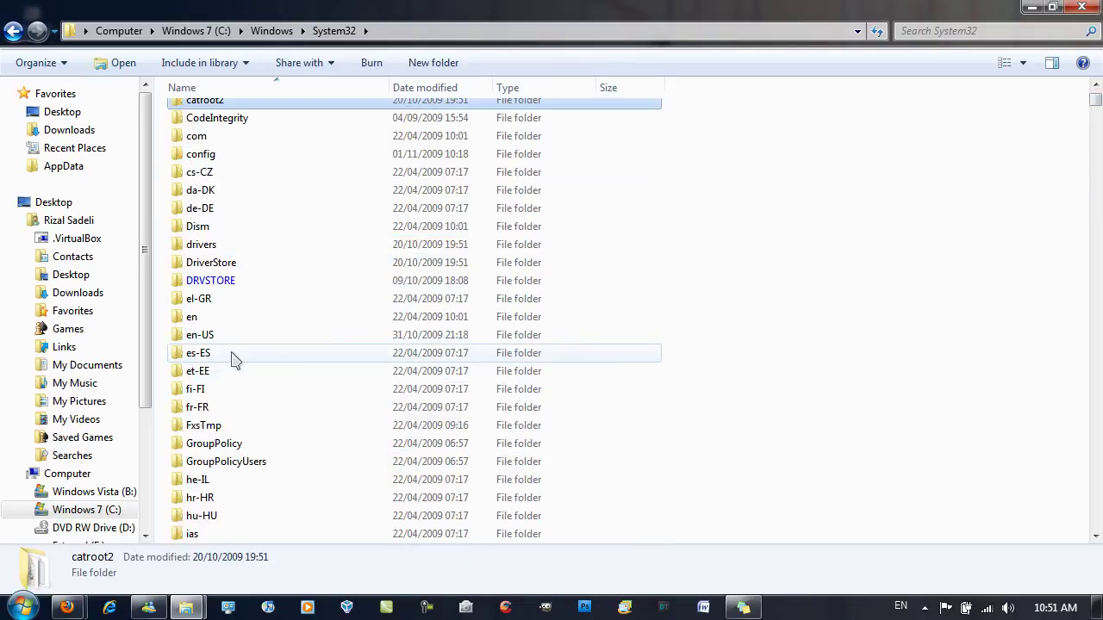
pyautogui.click(228, 339)
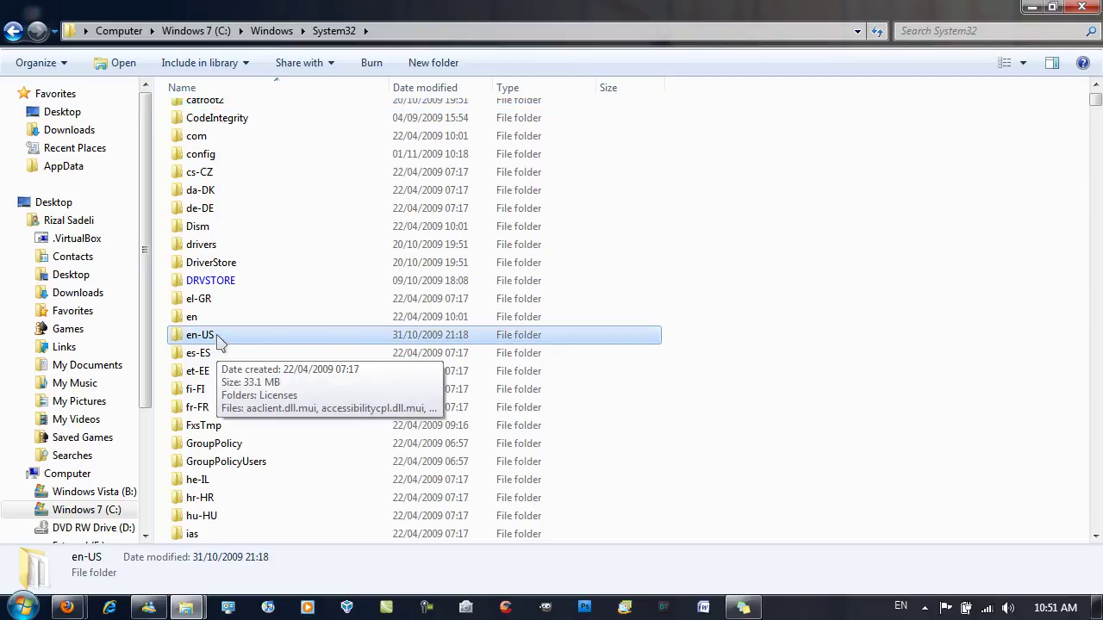
pyautogui.doubleClick(220, 341)
# - Find and select DreamScene.dll.mui in the en-US folder
pyautogui.scroll(-10, 265, 195)
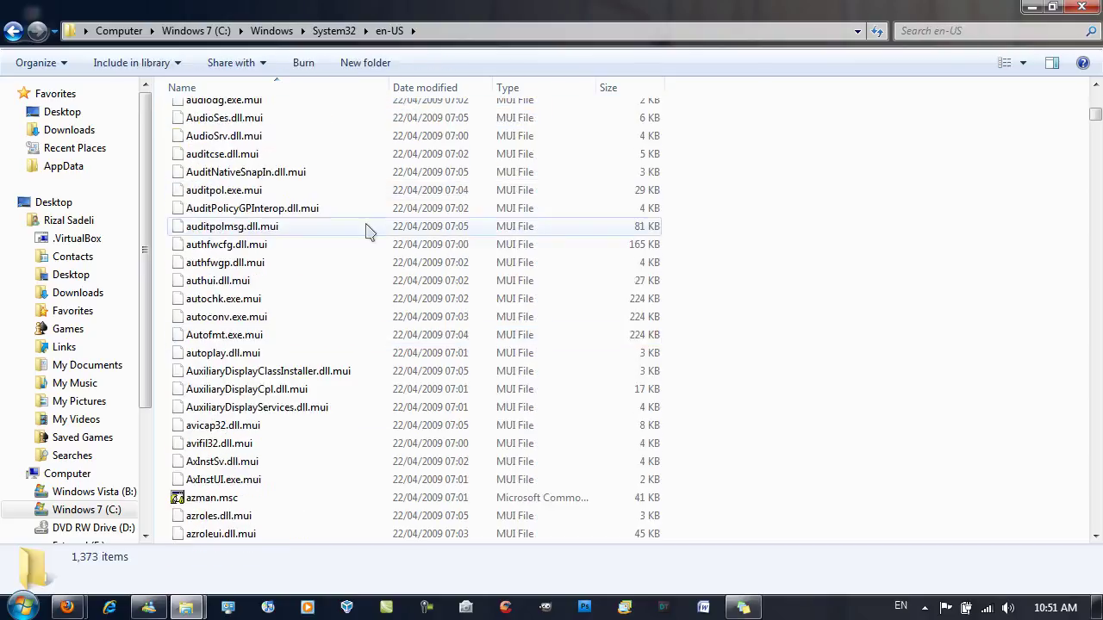
pyautogui.scroll(-10, 369, 229)
pyautogui.moveTo(1094, 131); pyautogui.dragTo(1095, 186)
pyautogui.click(230, 126)
pyautogui.scroll(5, 231, 151)
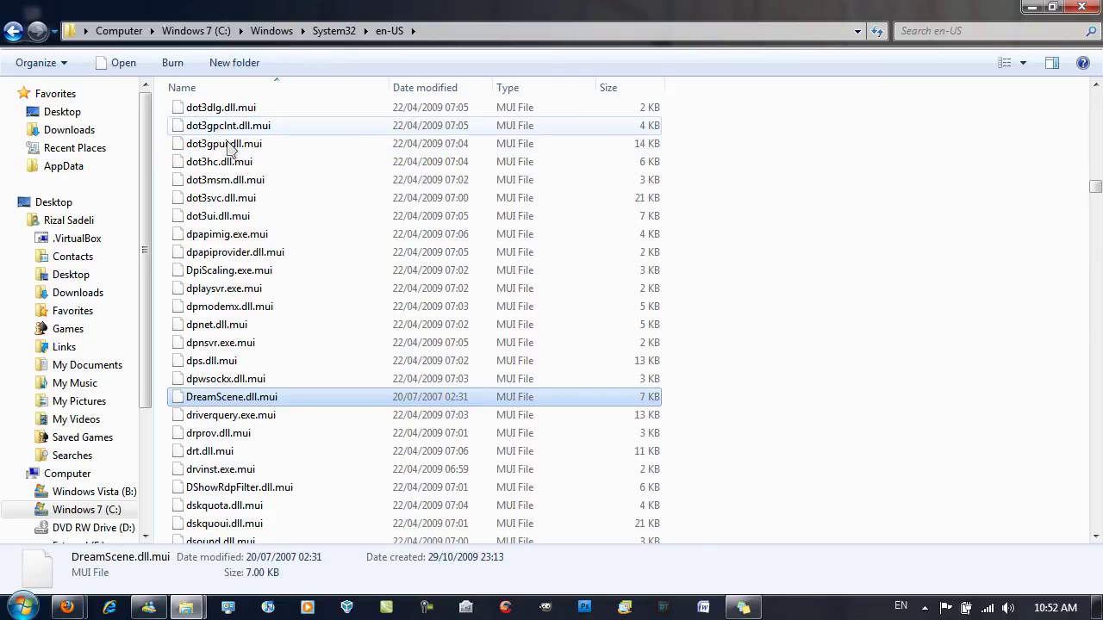
pyautogui.scroll(-2, 256, 353)
# - Append .OLD to DreamScene.dll.mui's name and accept the extension-change warning
pyautogui.rightClick(259, 303)
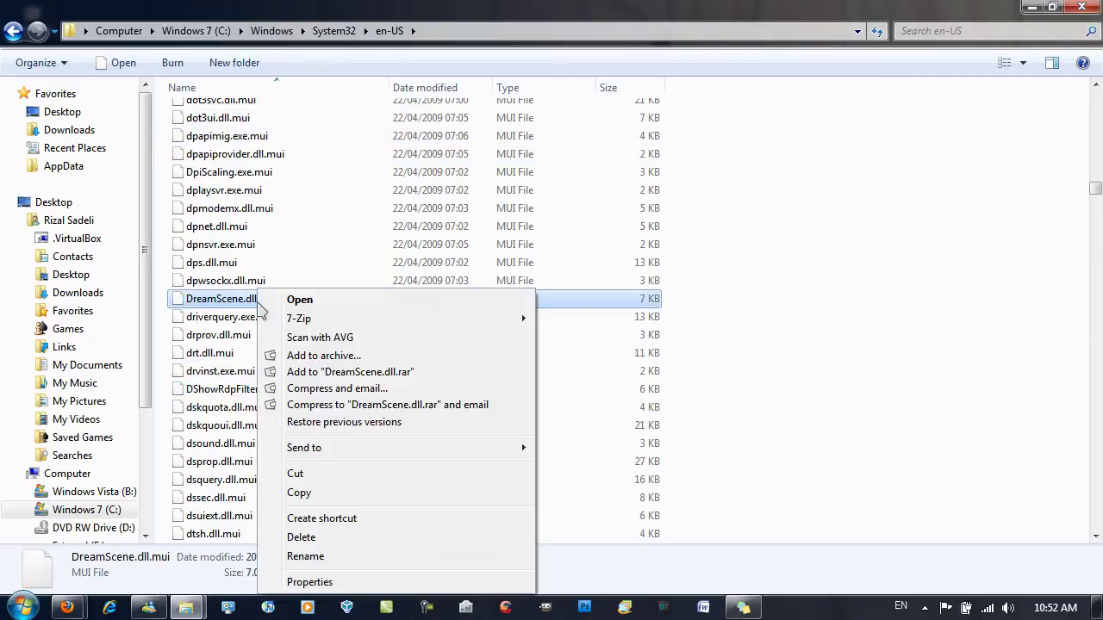
pyautogui.click(338, 557)
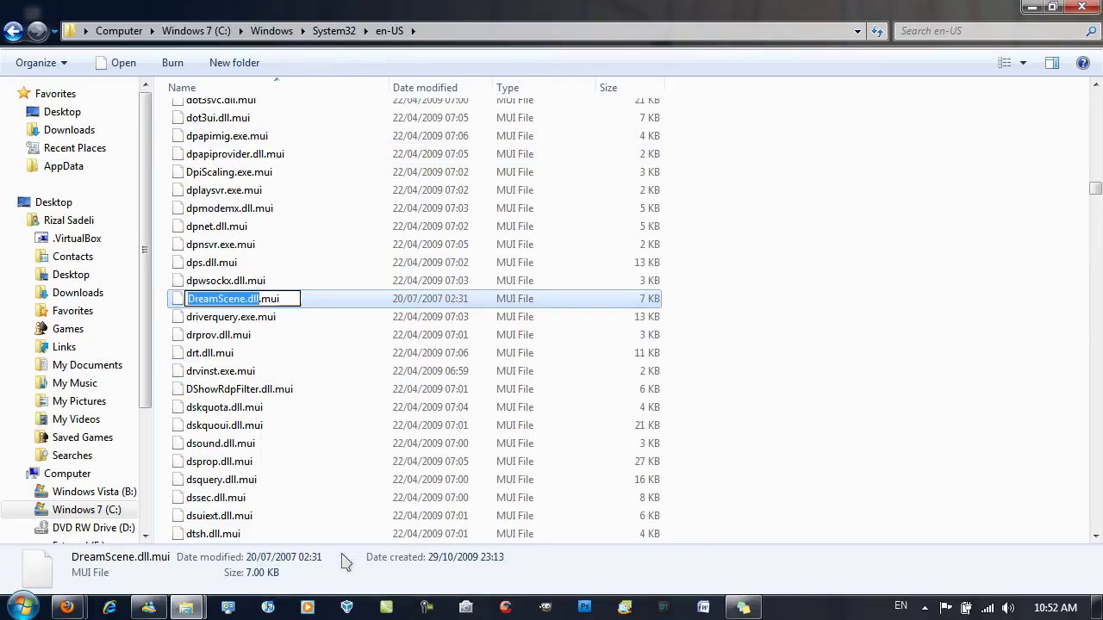
pyautogui.press('End')
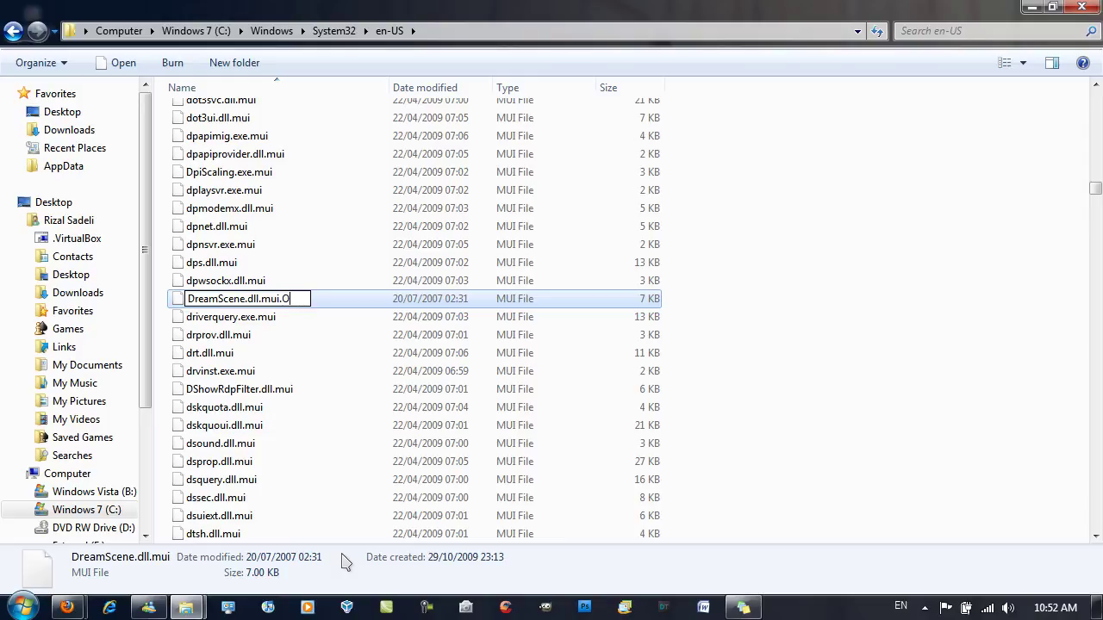
pyautogui.write('LD')
pyautogui.press('Return')
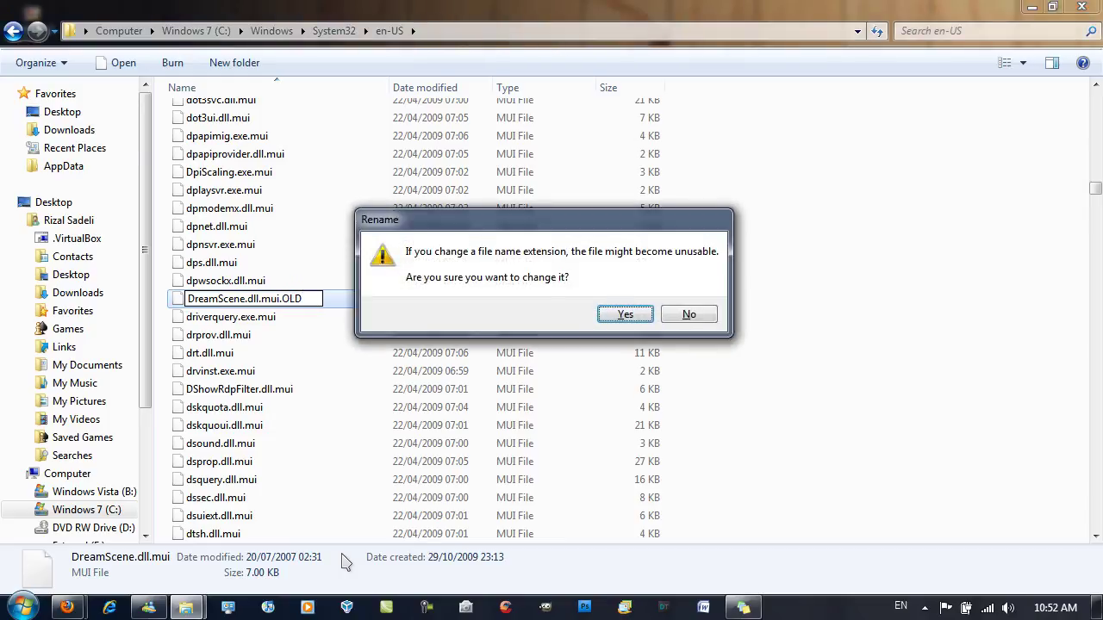
pyautogui.click(624, 315)
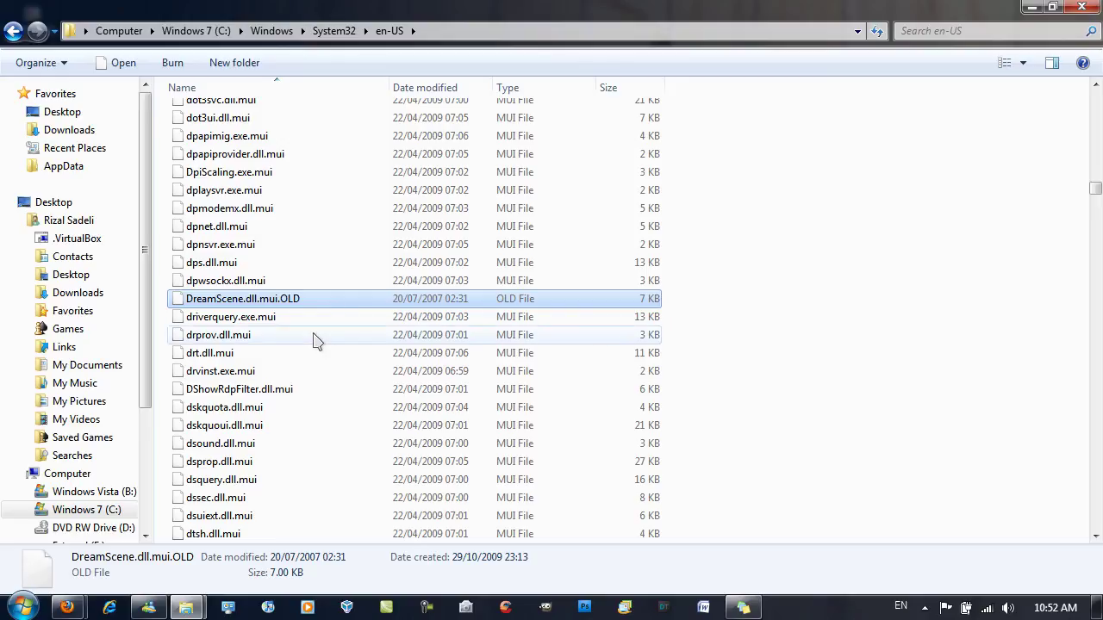
# - End the explorer.exe process from Task Manager's Processes tab
pyautogui.rightClick(799, 612)
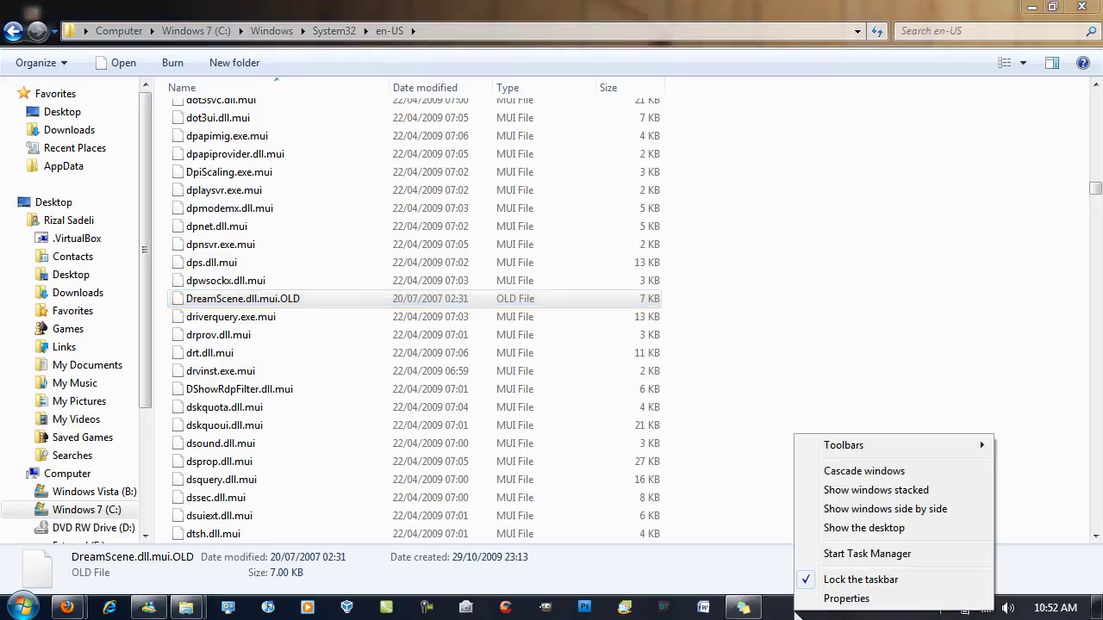
pyautogui.click(814, 553)
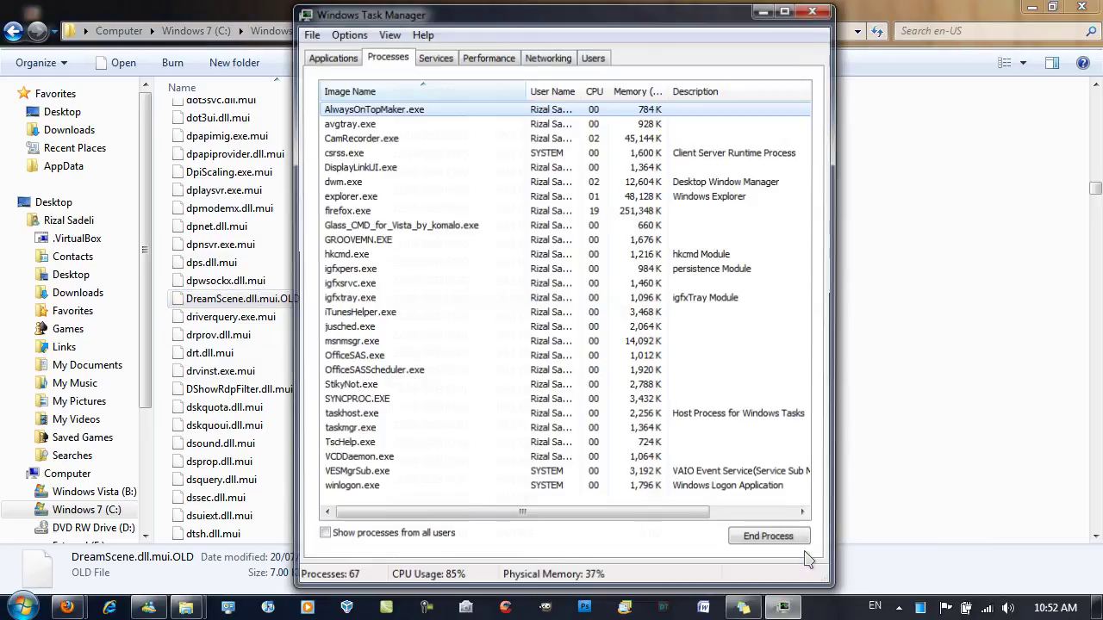
pyautogui.click(373, 199)
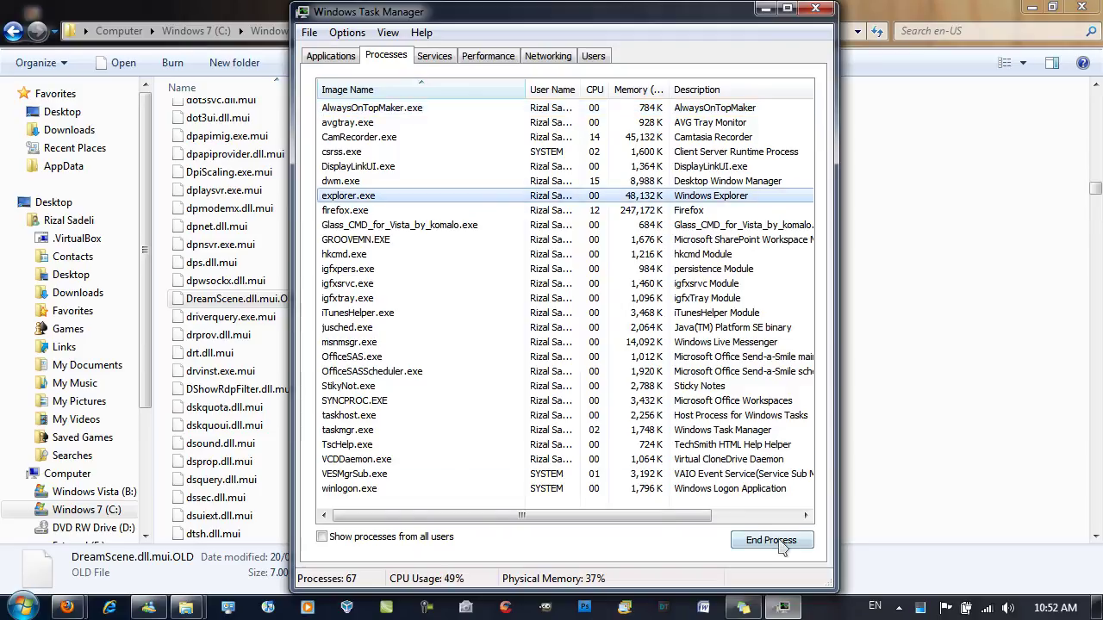
pyautogui.click(1032, 8)
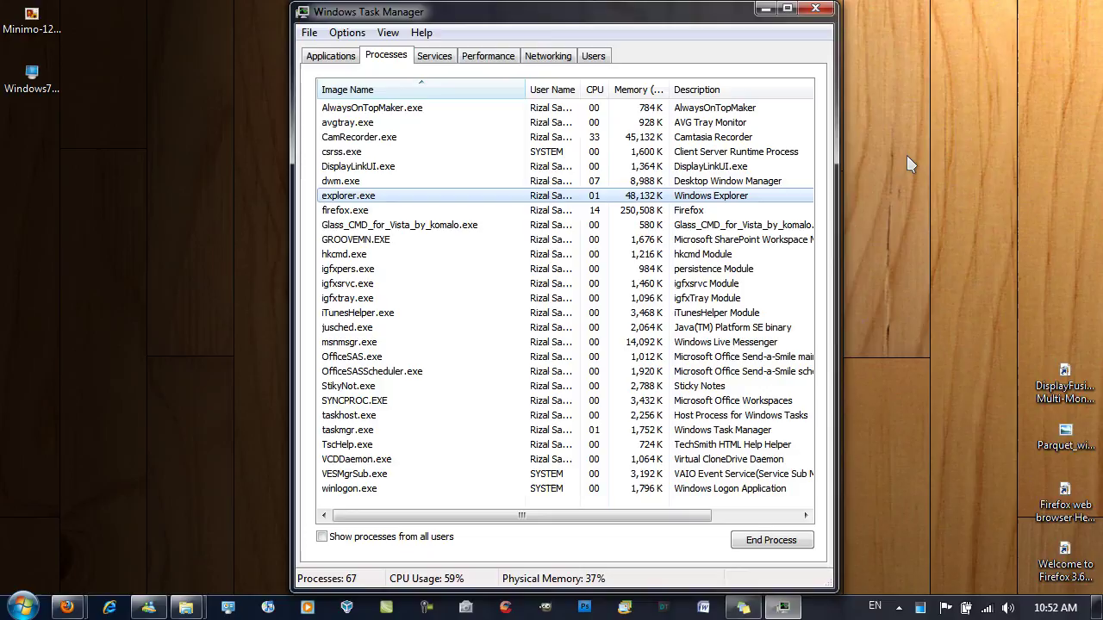
pyautogui.rightClick(906, 155)
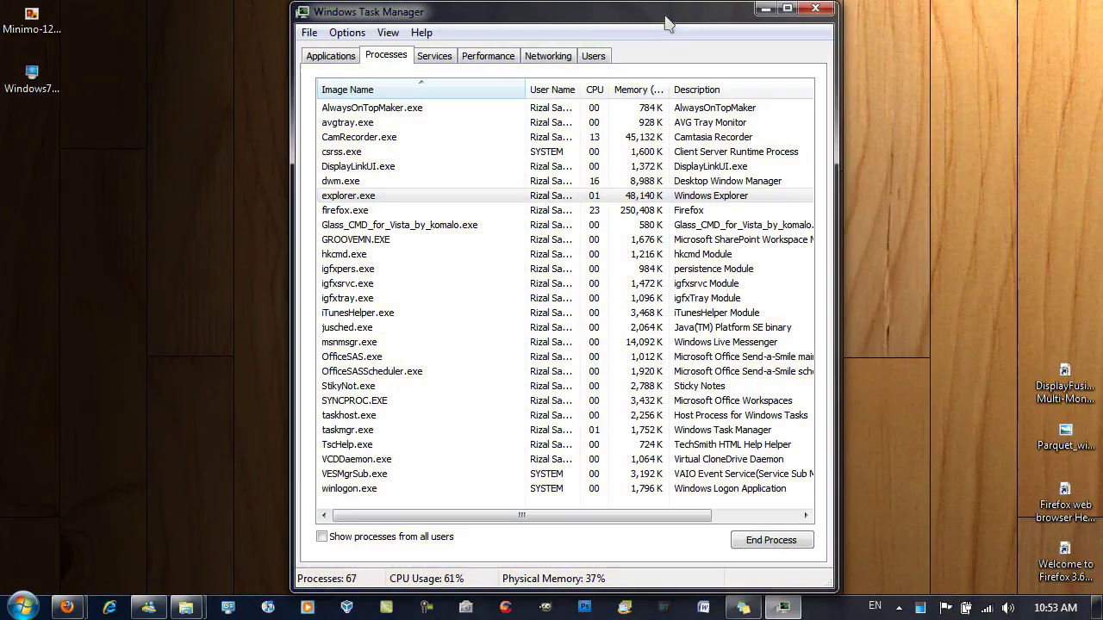
pyautogui.click(532, 197)
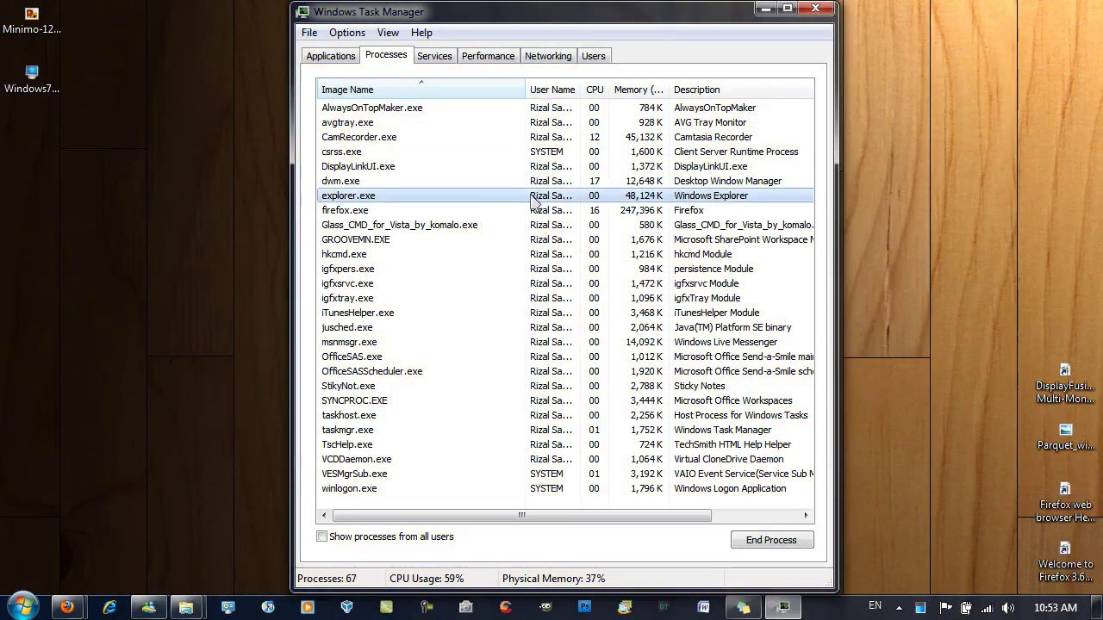
pyautogui.click(765, 543)
# - Confirm ending explorer.exe, relaunch it via New Task, and minimize Task Manager
pyautogui.click(589, 341)
pyautogui.click(325, 55)
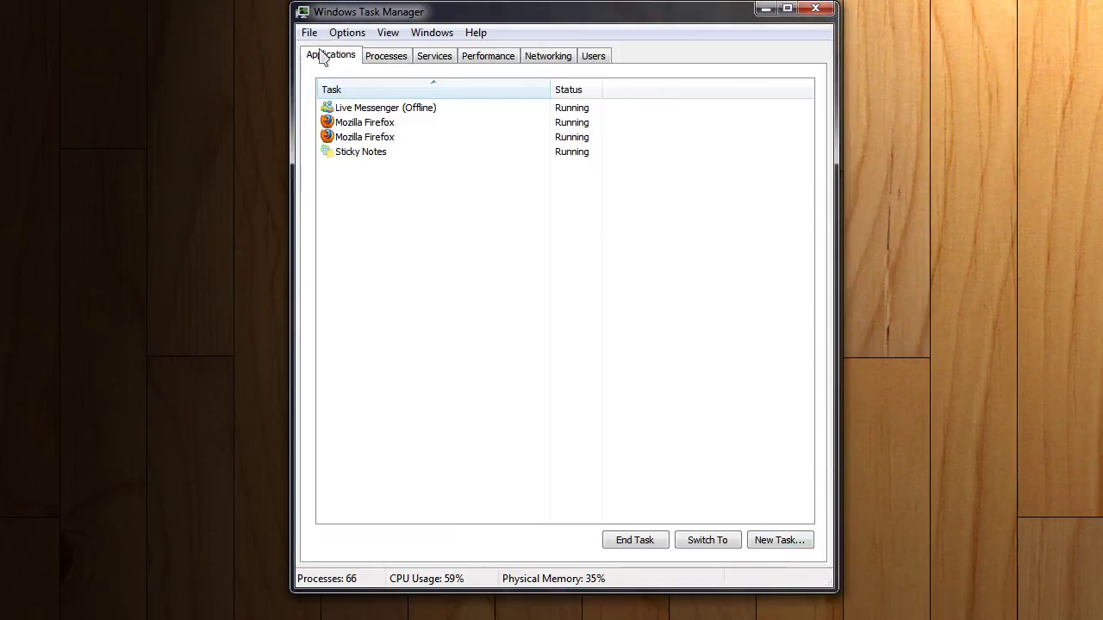
pyautogui.click(778, 540)
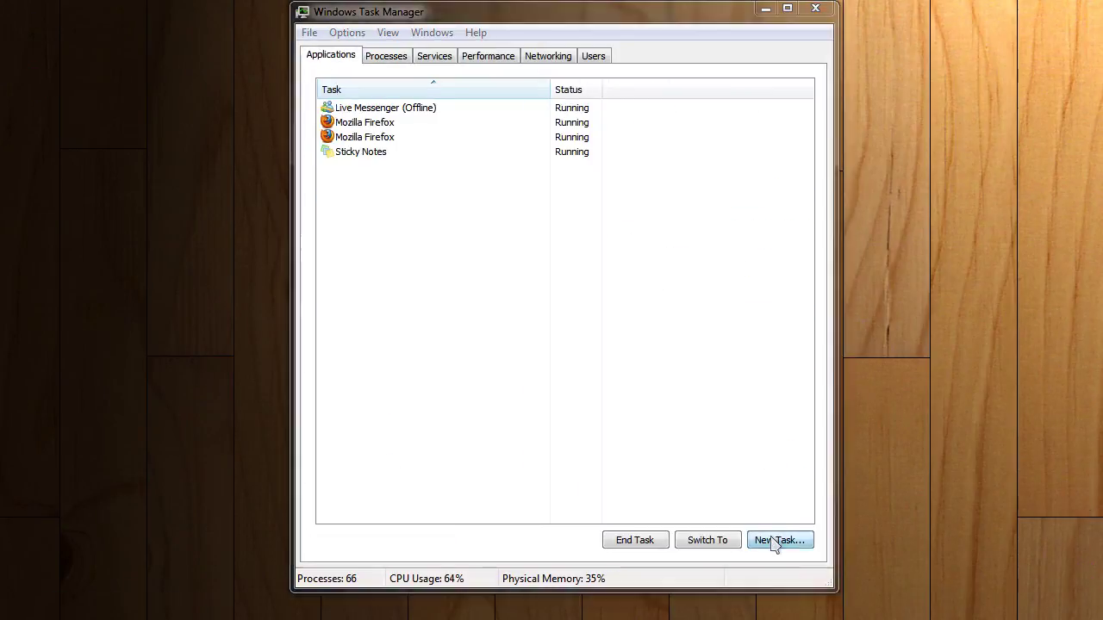
pyautogui.write('explore')
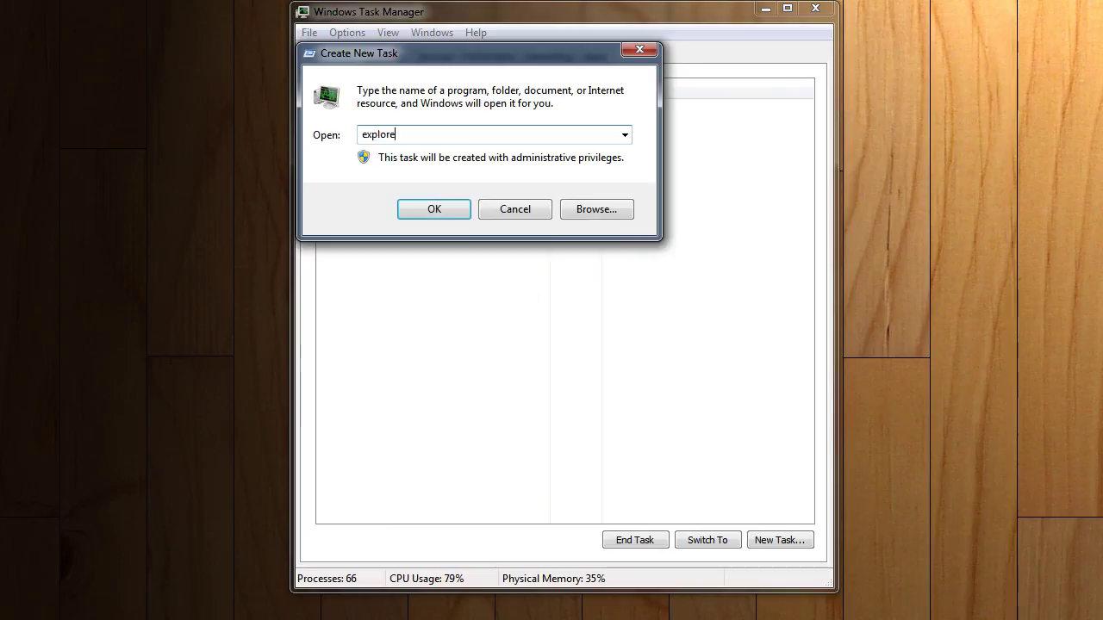
pyautogui.write('r.exe')
pyautogui.click(448, 211)
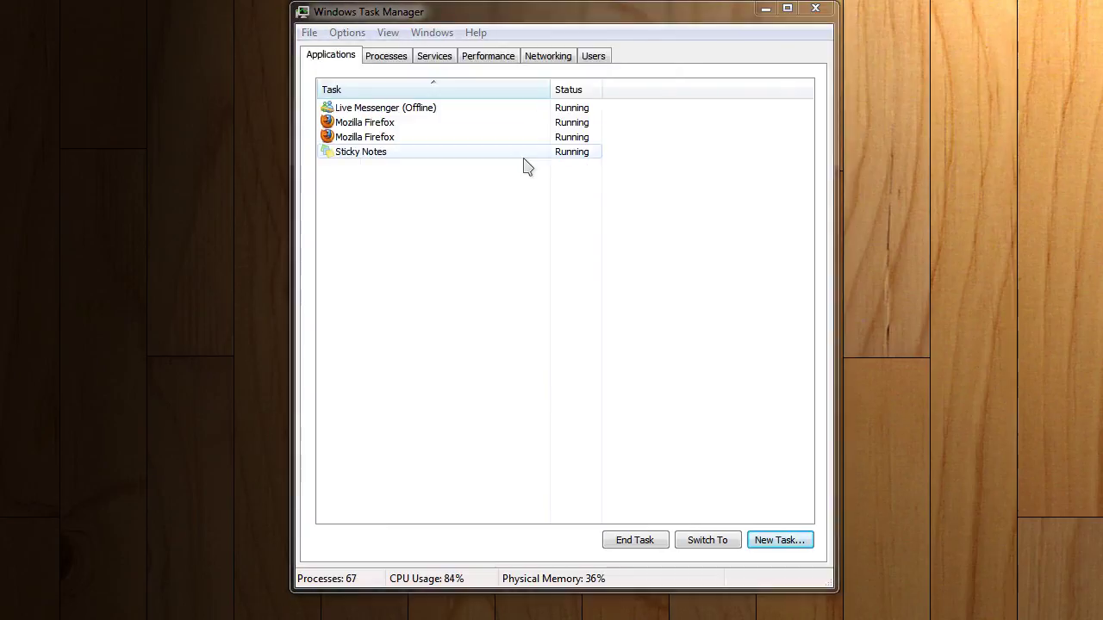
pyautogui.click(765, 8)
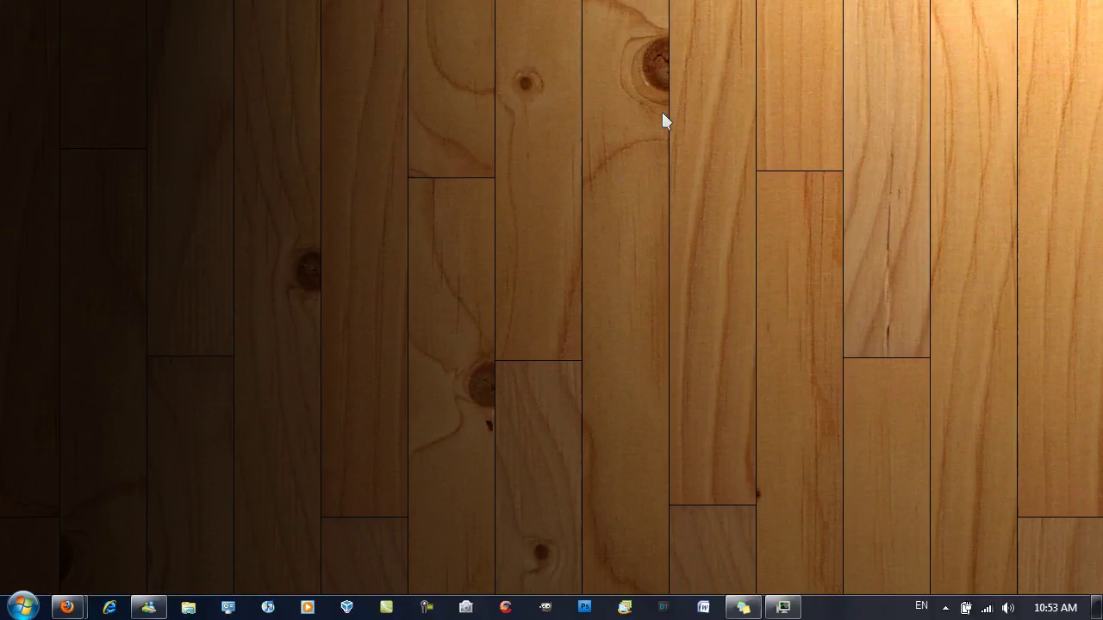
pyautogui.rightClick(519, 140)
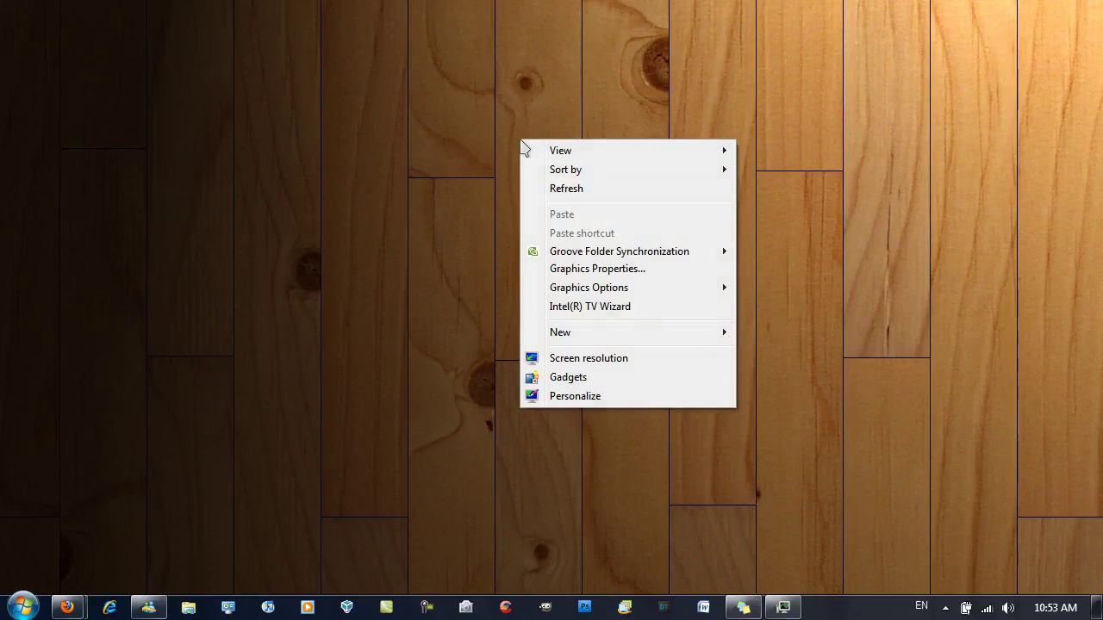
pyautogui.click(821, 225)
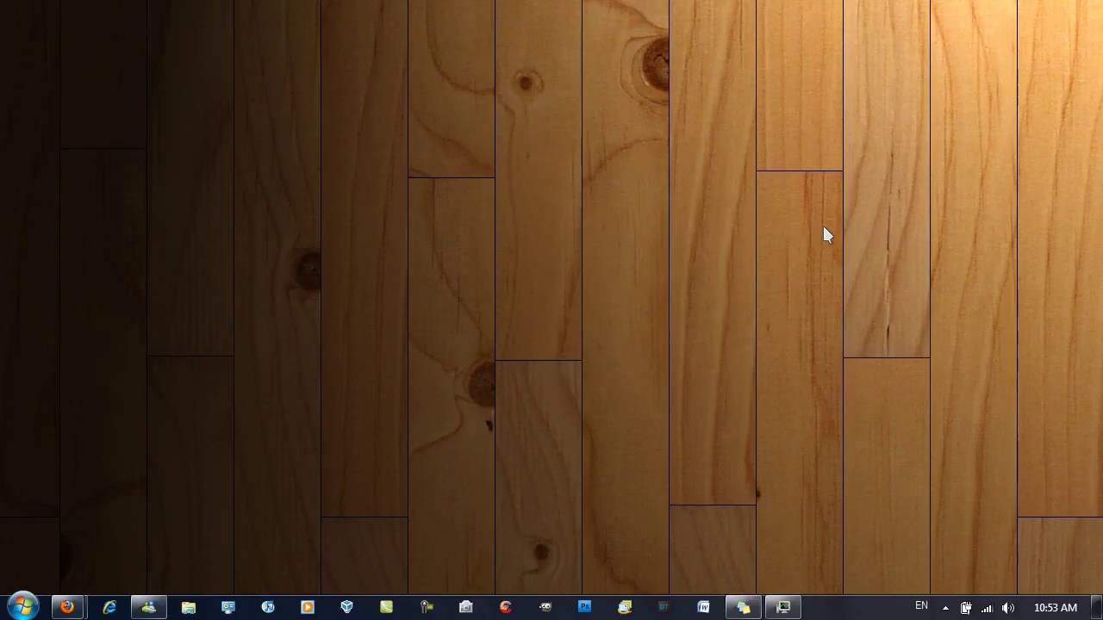